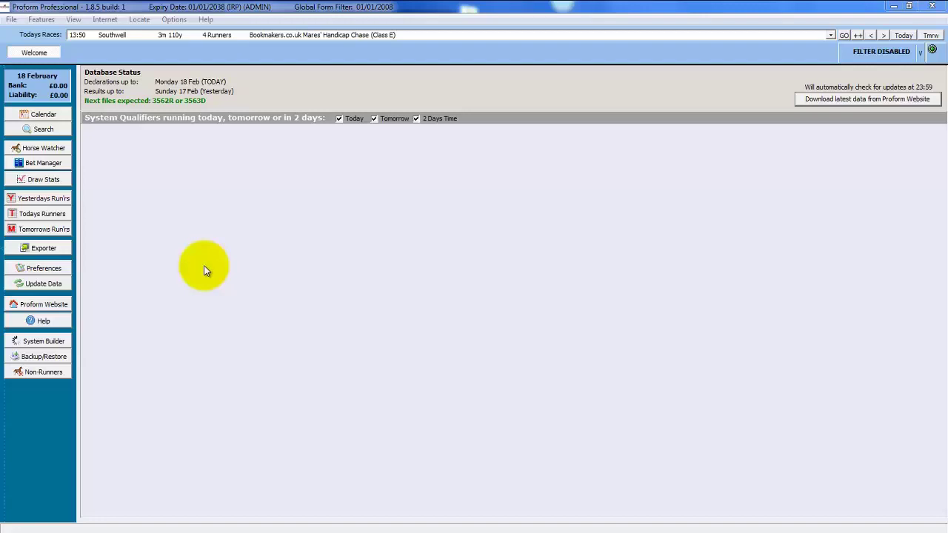
Open the Data Exporter.
click(42, 20)
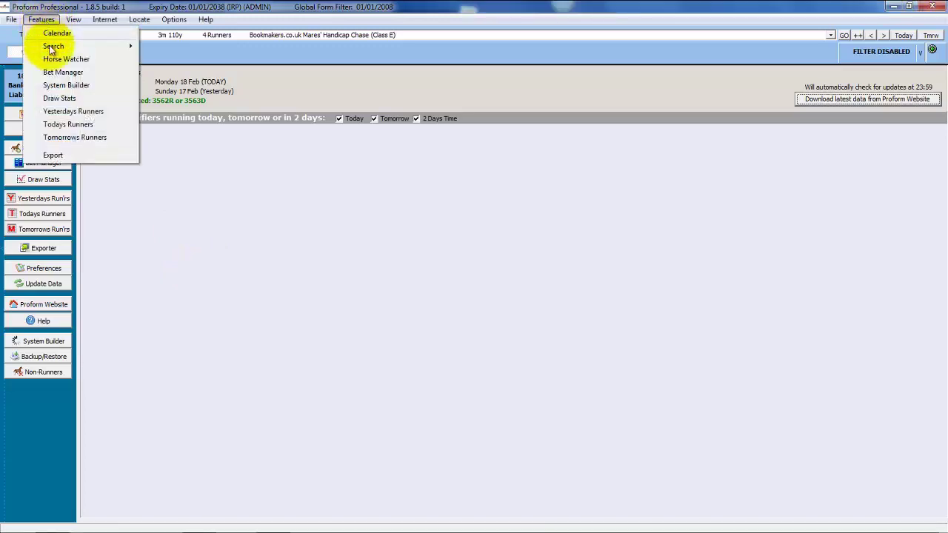
click(53, 157)
click(109, 51)
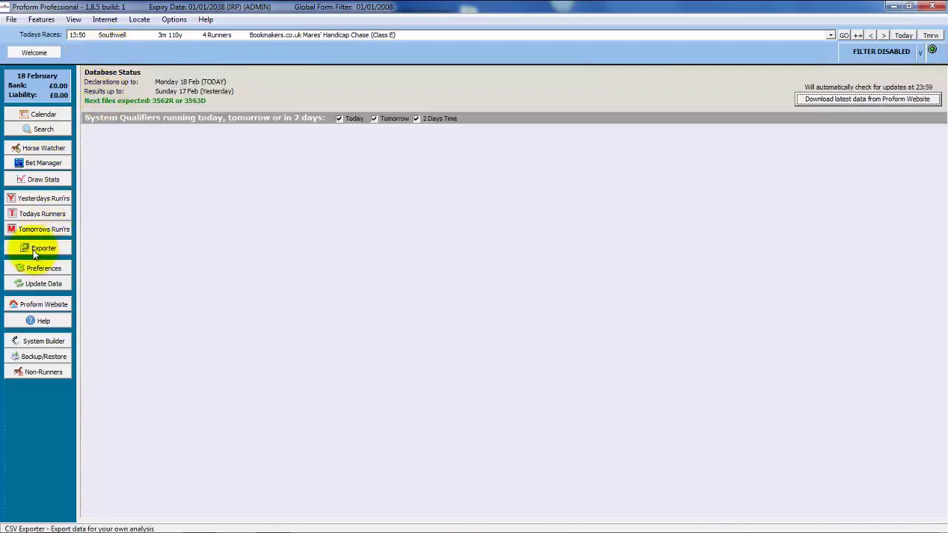
click(40, 252)
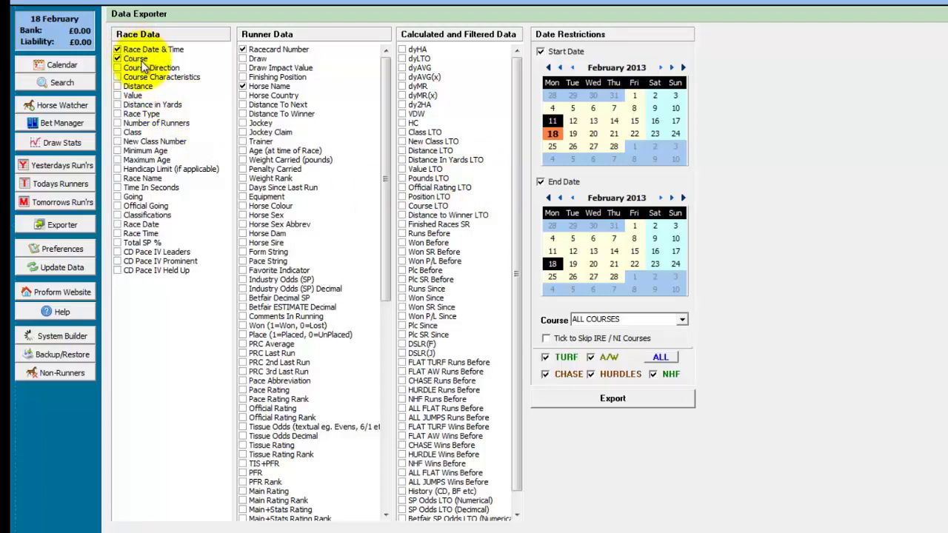
Add Distance in Yards, Class and Horse Country to the export fields.
click(117, 105)
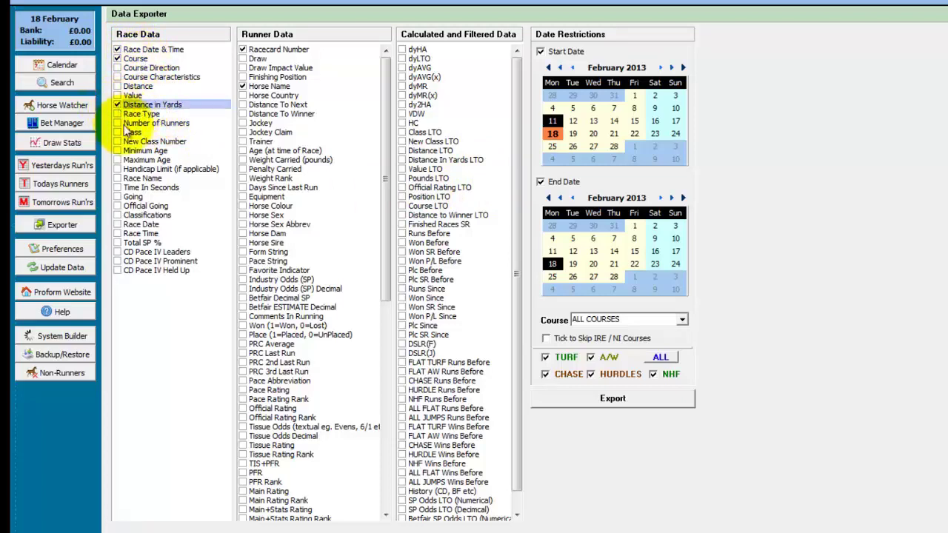
click(117, 131)
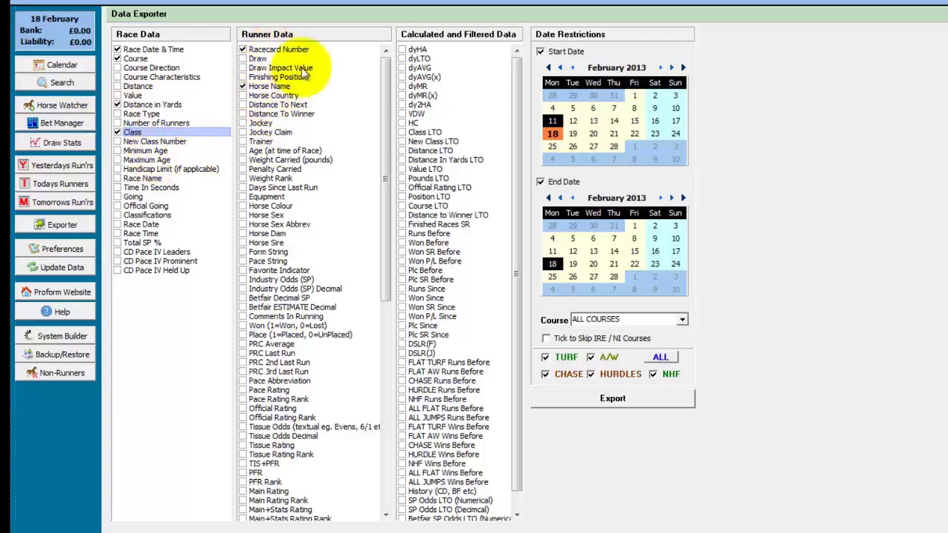
click(273, 96)
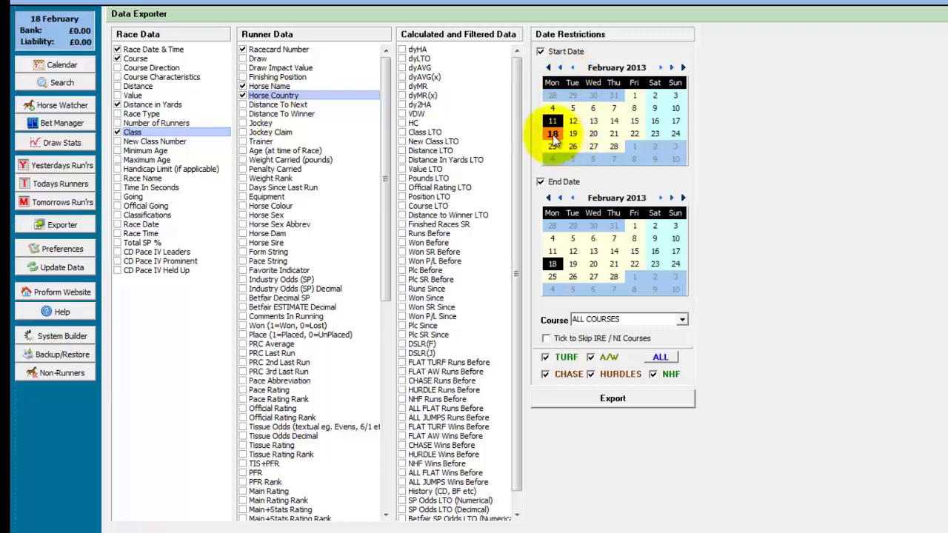
Restrict the export to 17 February 2013 and save it as the CSV file 2013_02_18 in the exports folder.
click(675, 120)
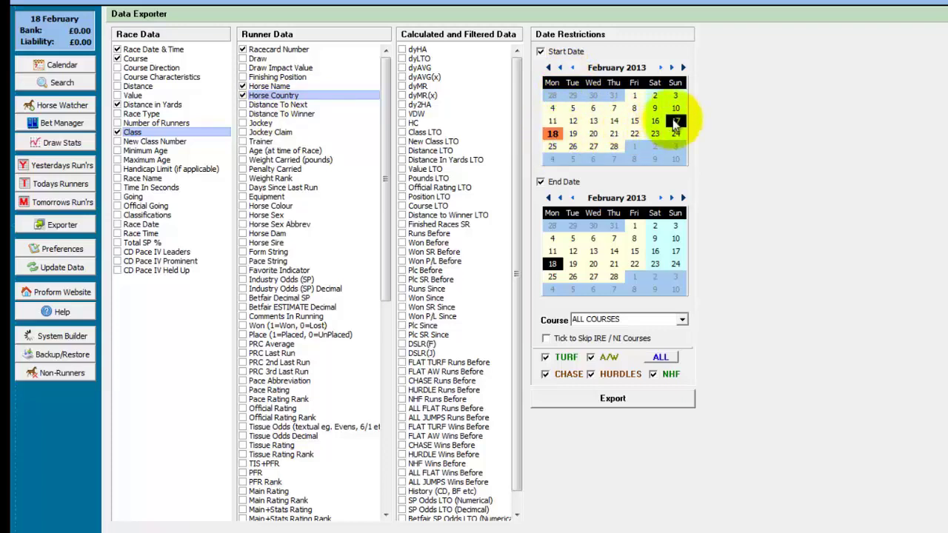
click(675, 251)
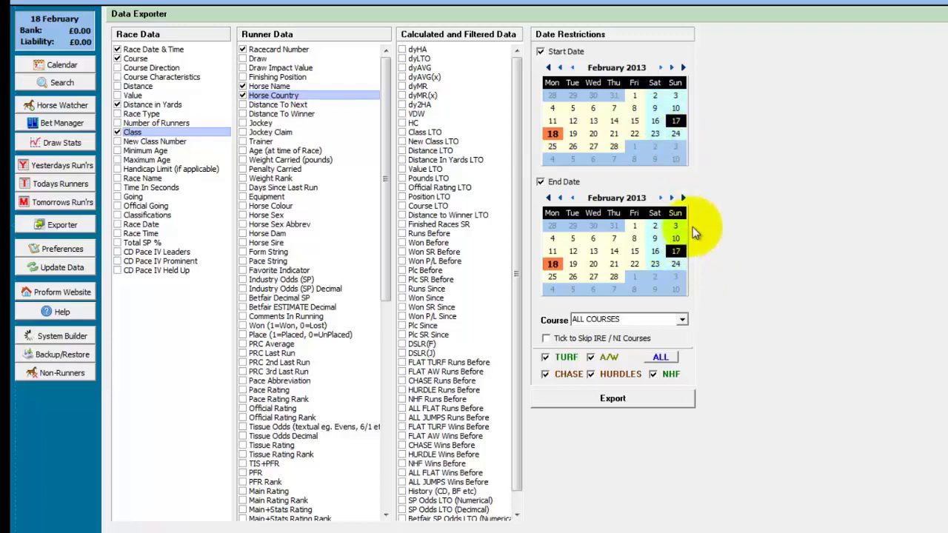
click(608, 401)
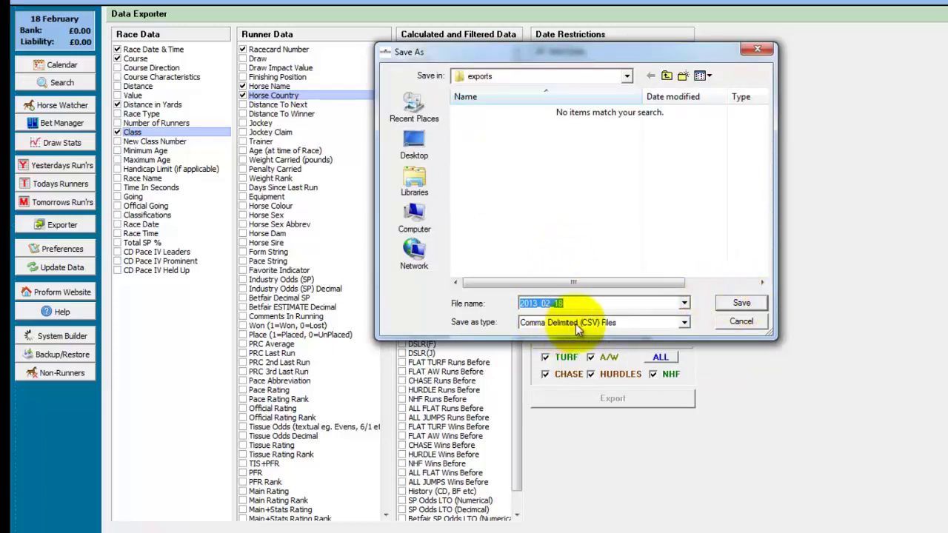
click(742, 305)
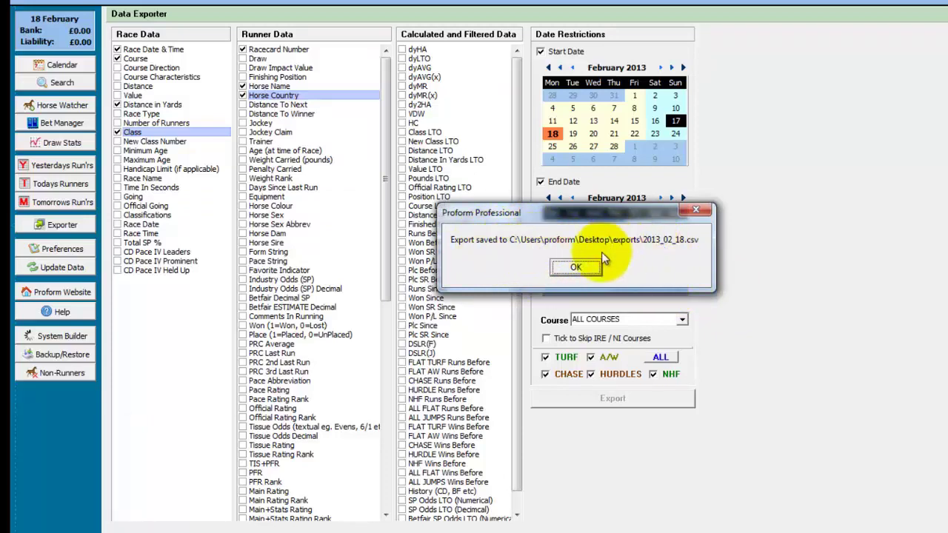
click(571, 269)
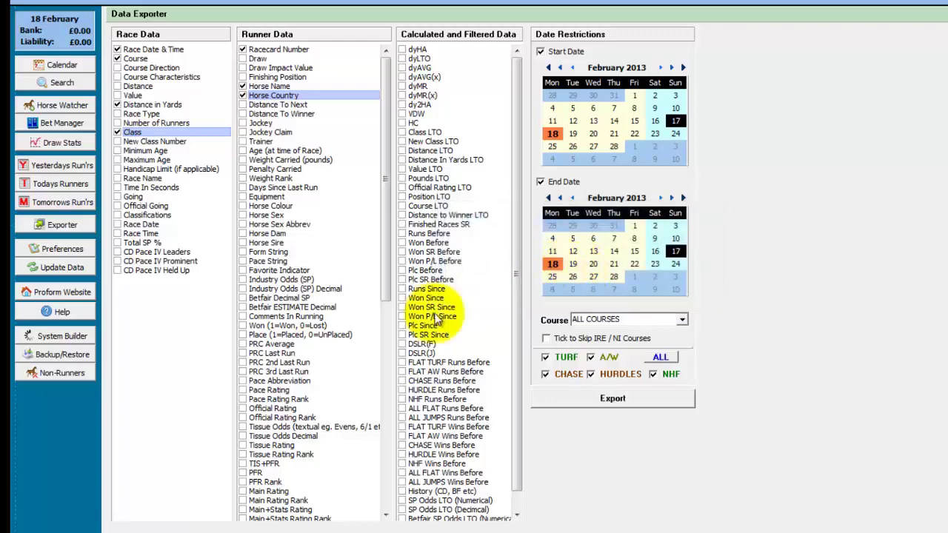
Switch to the exports folder and open 2013_02_18 in OpenOffice.org Calc as comma-separated text.
click(78, 530)
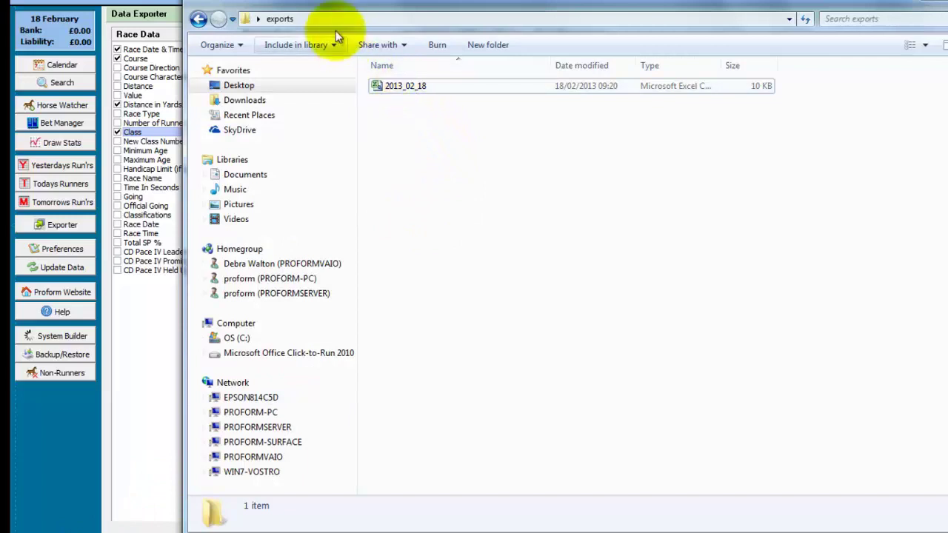
right_click(406, 87)
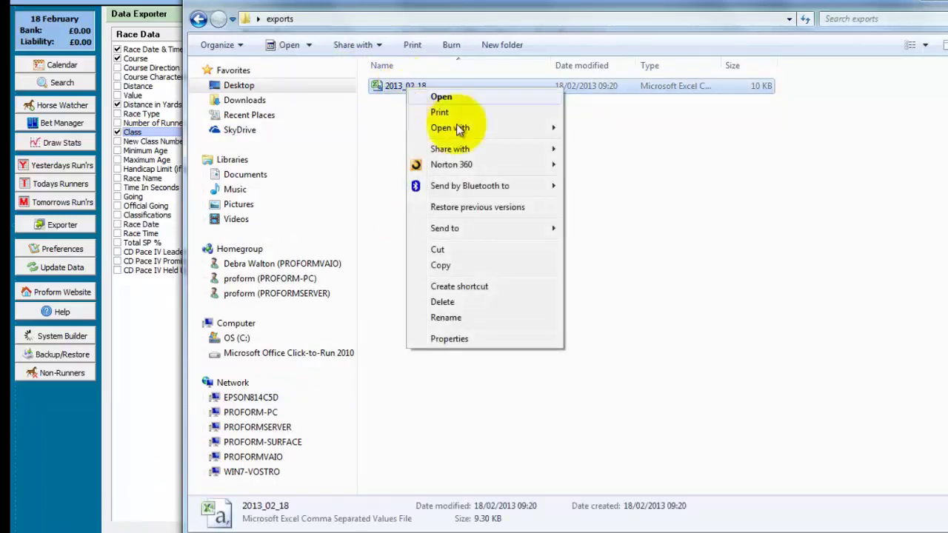
mouse_move(514, 128)
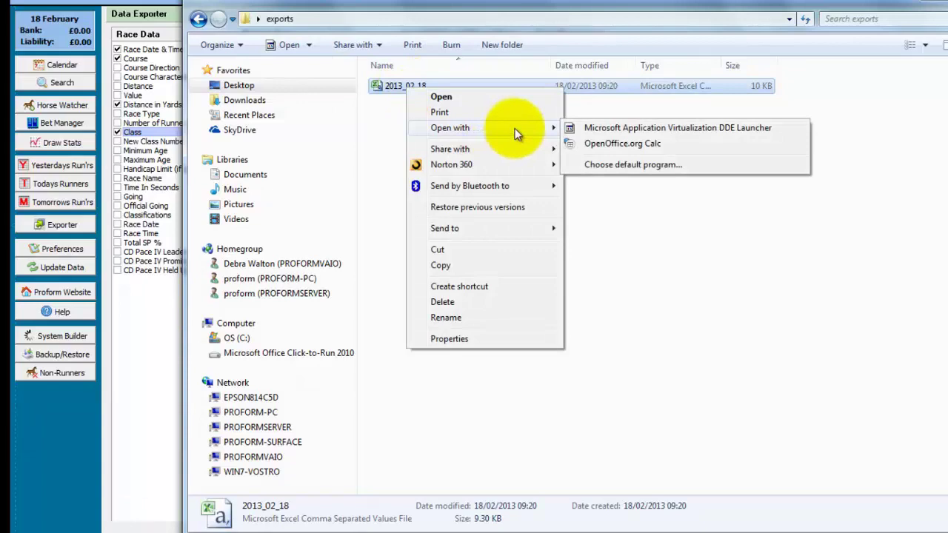
click(635, 143)
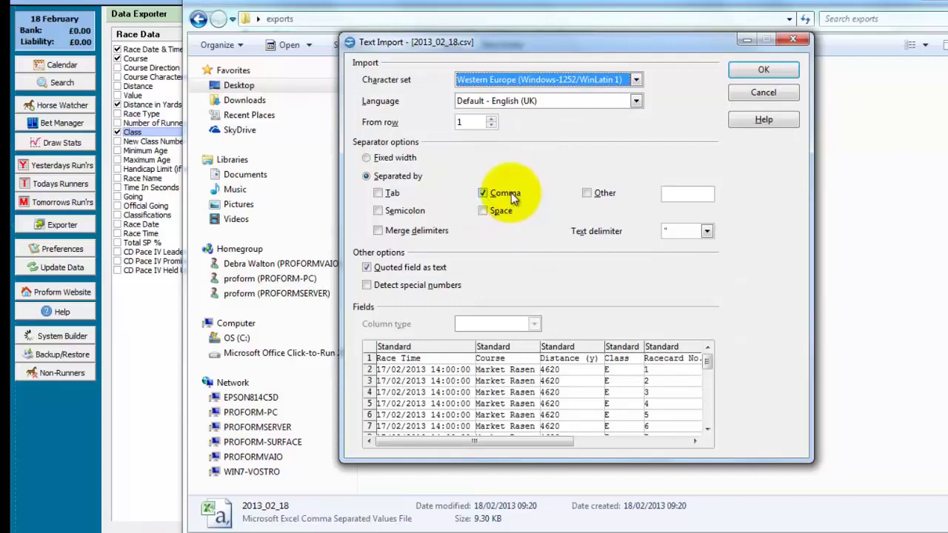
click(763, 70)
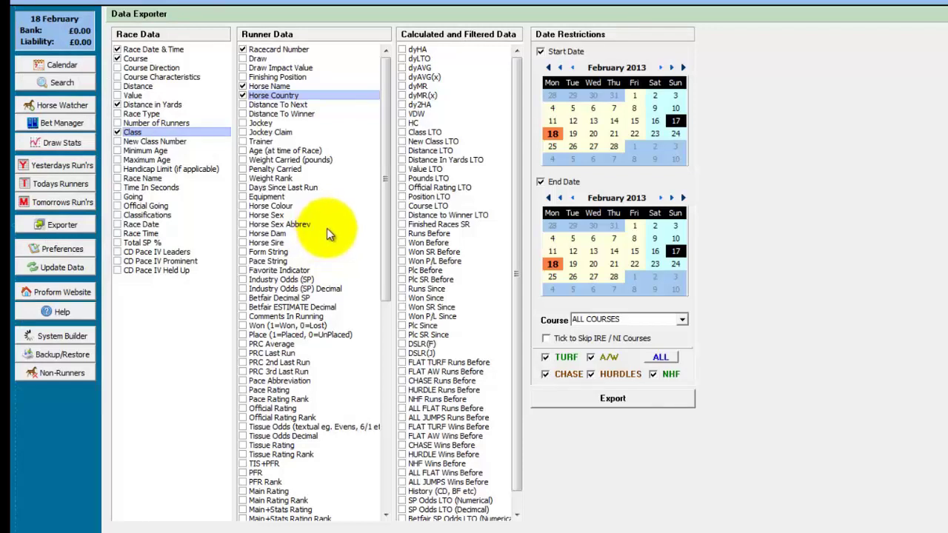
Add Jockey Claim, Days Since Last Run and Form String to the runner fields in the Data Exporter.
click(242, 131)
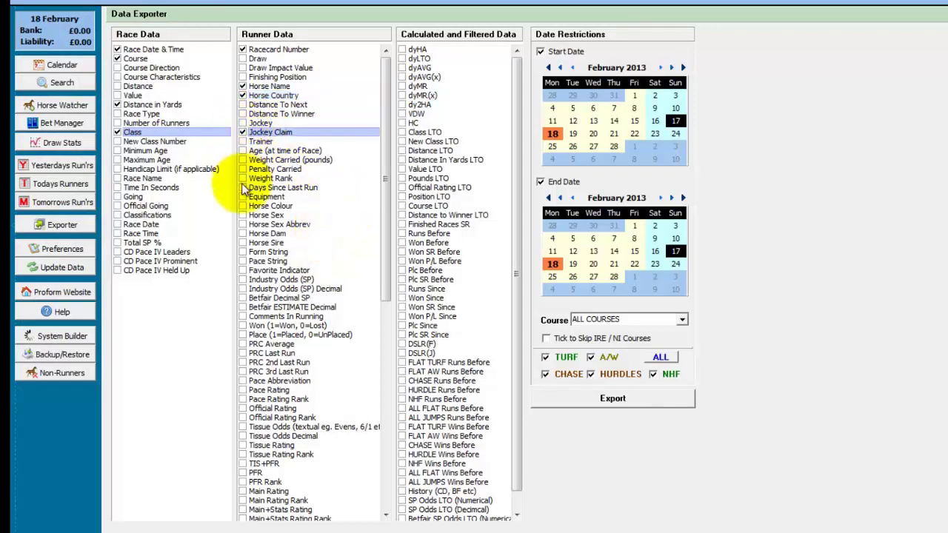
click(242, 187)
click(243, 252)
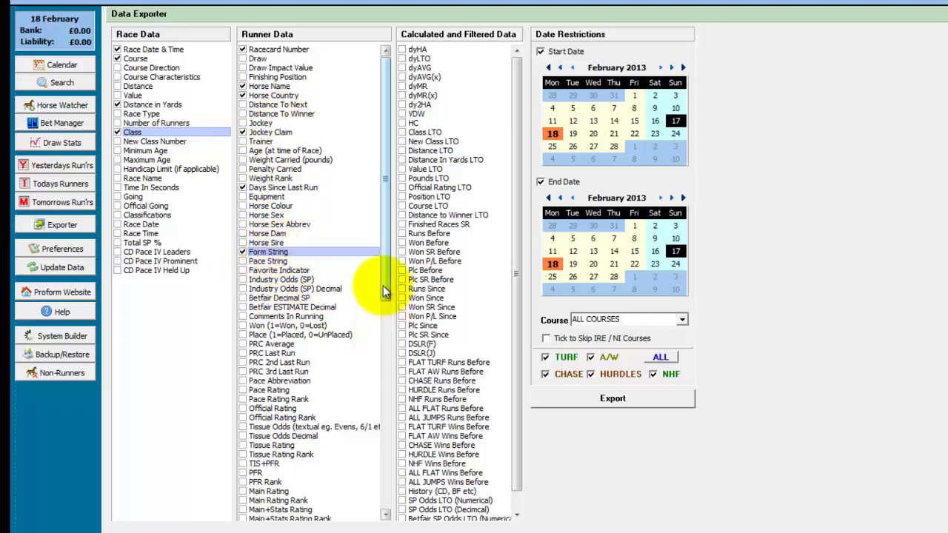
drag(384, 291, 397, 522)
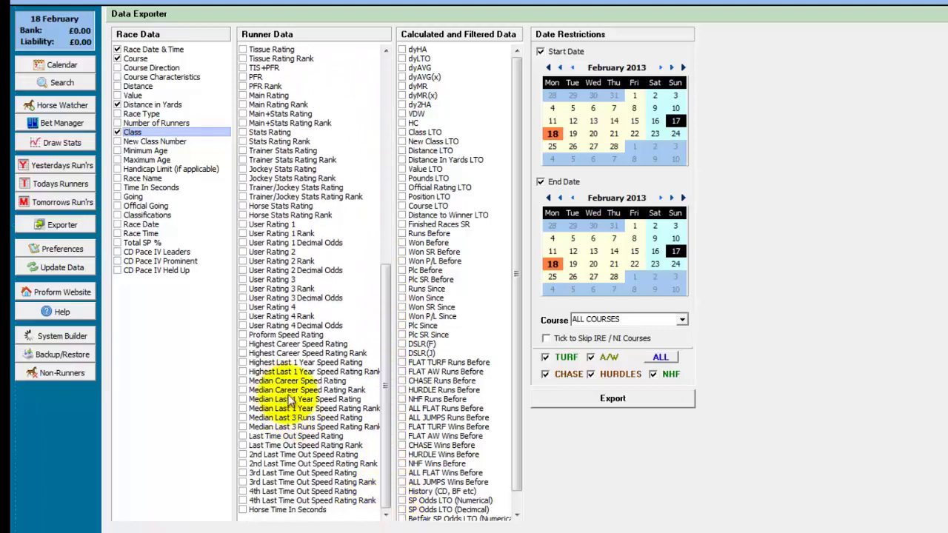
drag(384, 465, 376, 239)
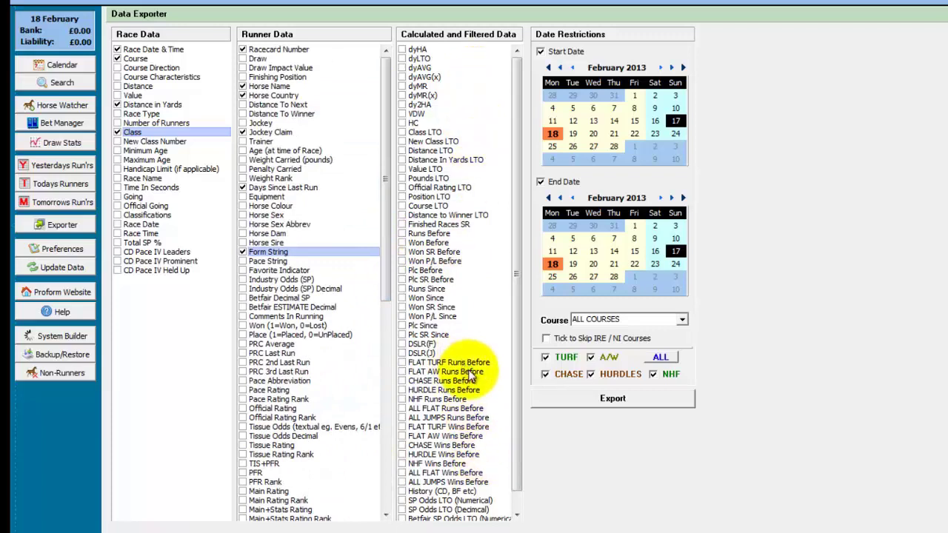
Add the calculated field dyHA to the export and set both the start and end dates to 18 February 2013.
drag(518, 152, 518, 269)
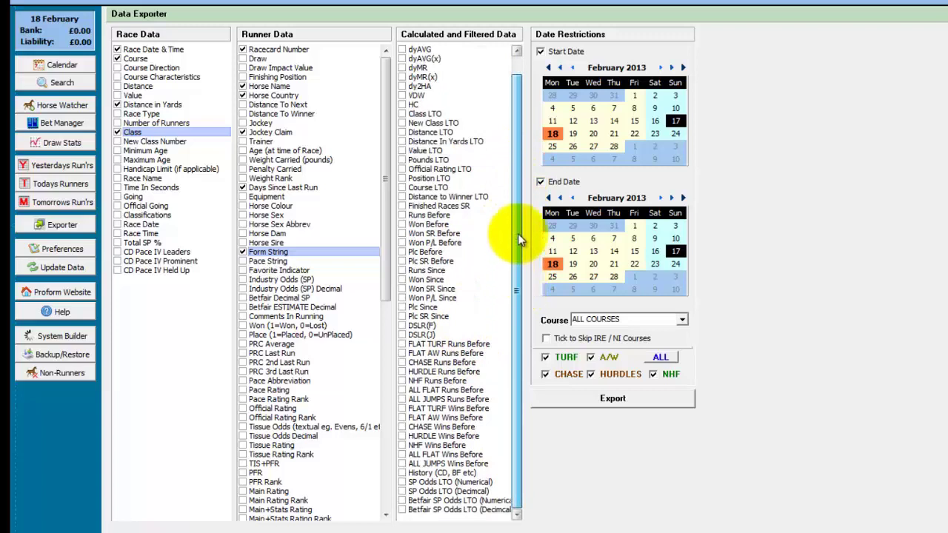
drag(517, 210, 516, 59)
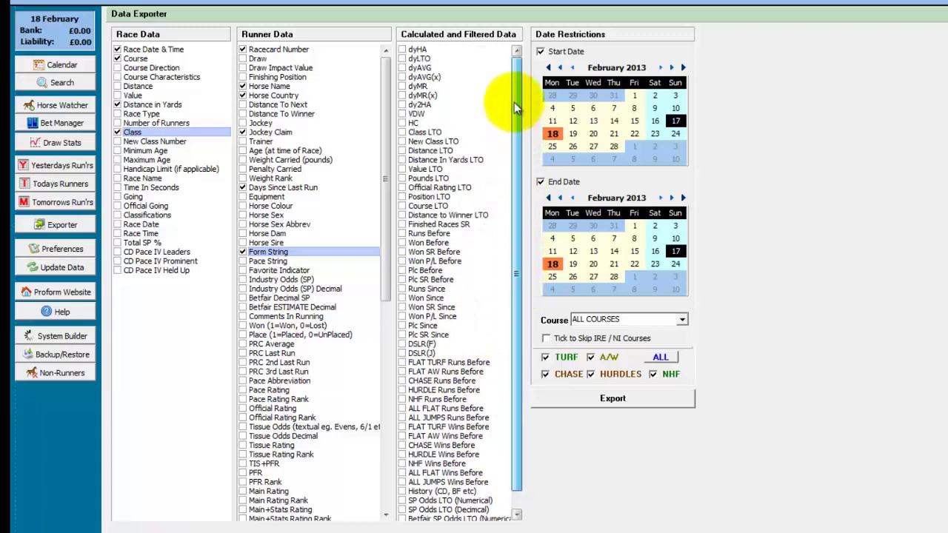
click(404, 50)
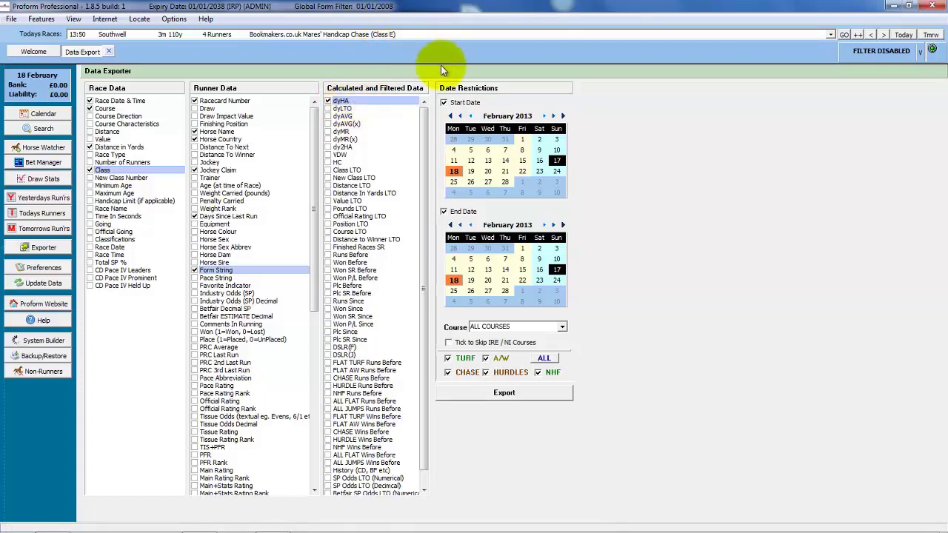
click(453, 171)
click(453, 279)
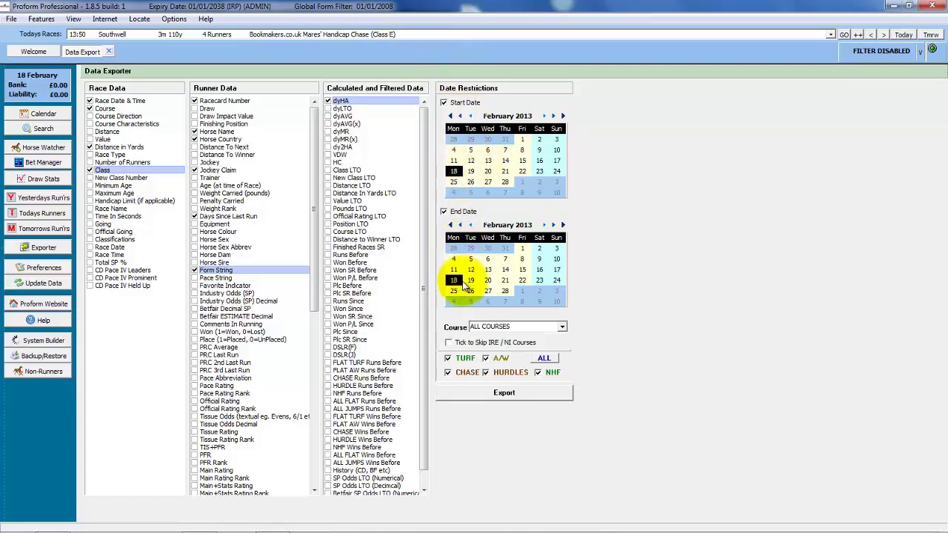
Reduce the runner fields to Racecard Number and Horse Name, and remove Class and Distance in Yards from the race fields.
right_click(256, 178)
click(278, 196)
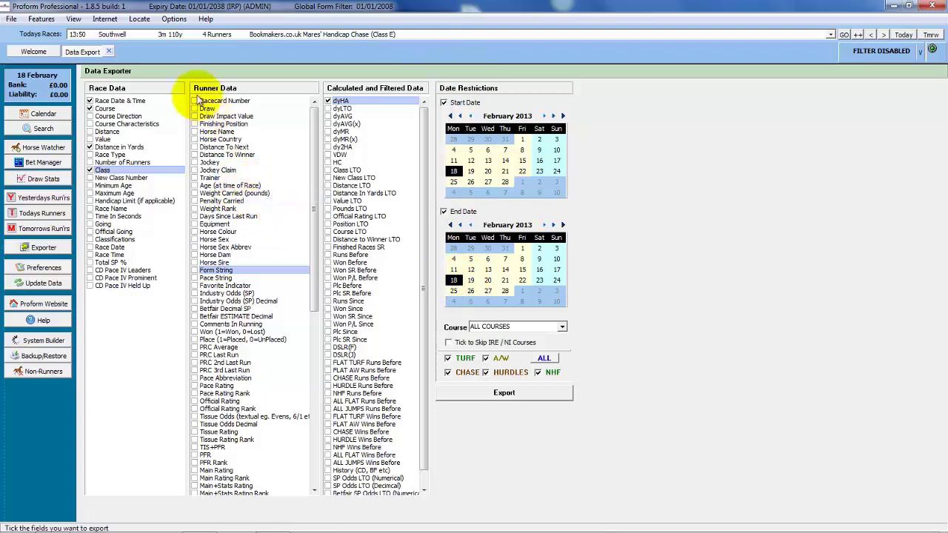
click(195, 102)
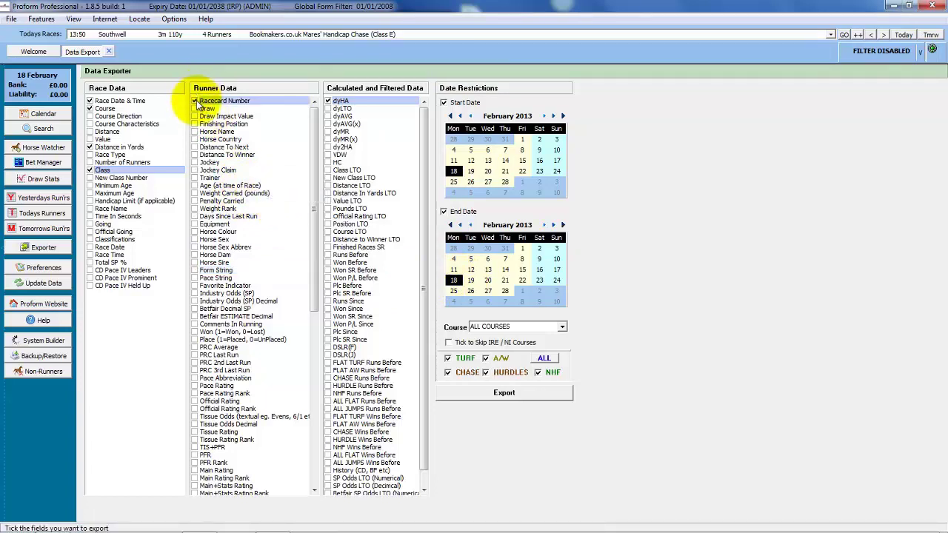
click(195, 131)
click(91, 171)
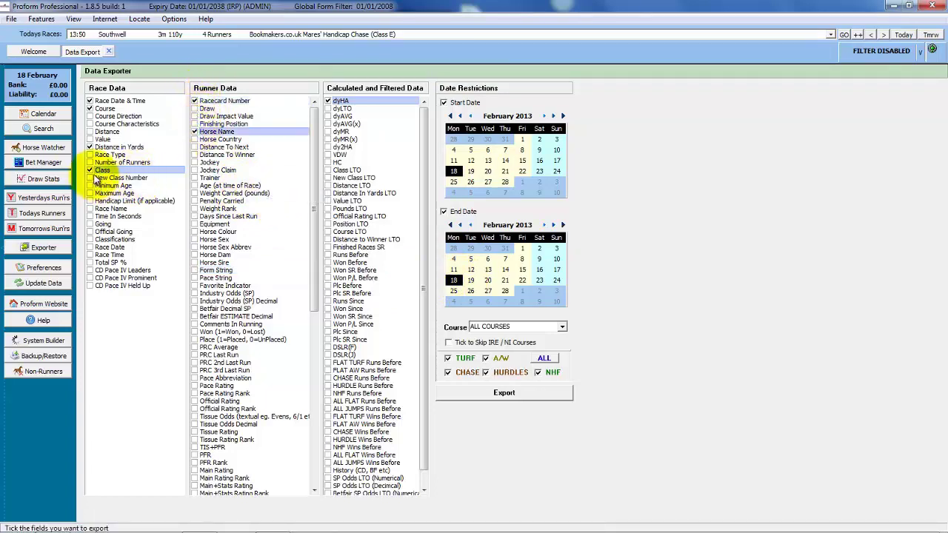
click(90, 146)
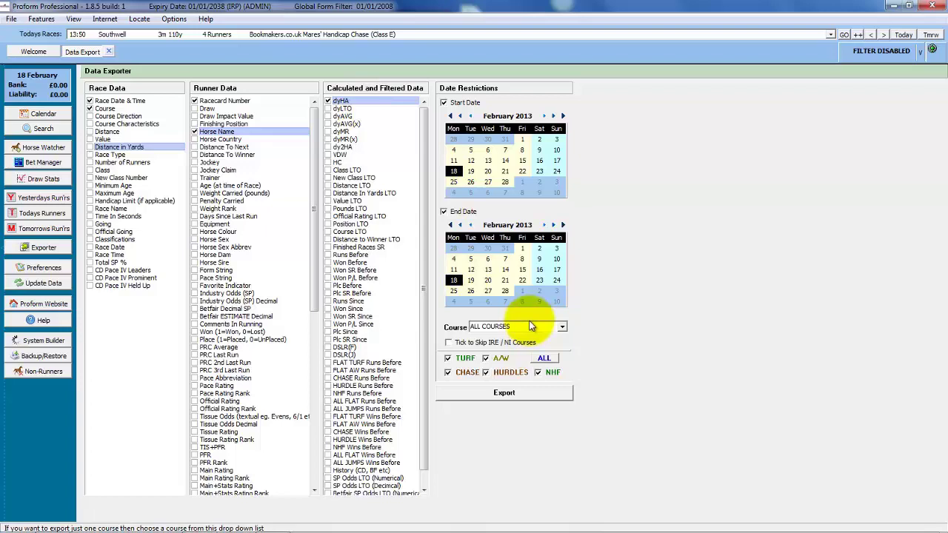
Limit the race types to A/W and export the data over the CSV file 2013_02_18.
click(543, 358)
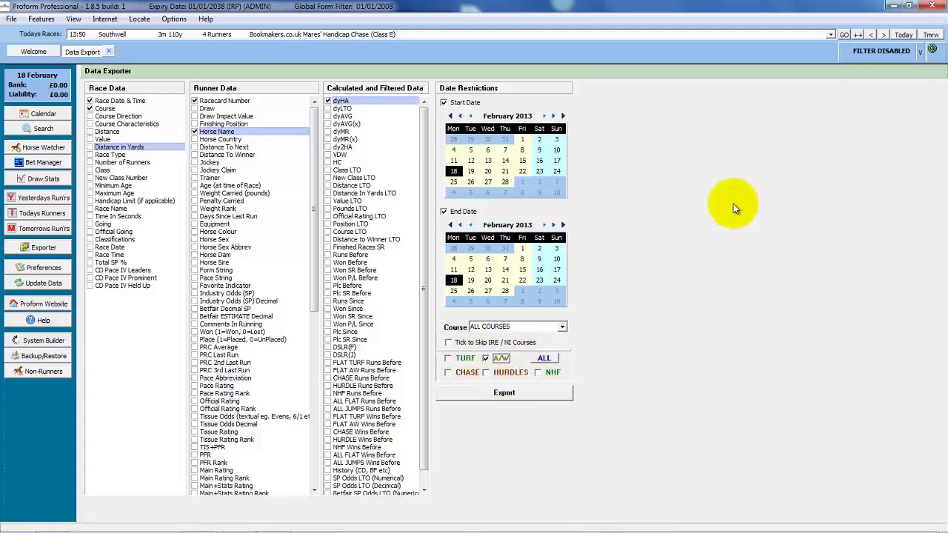
click(503, 396)
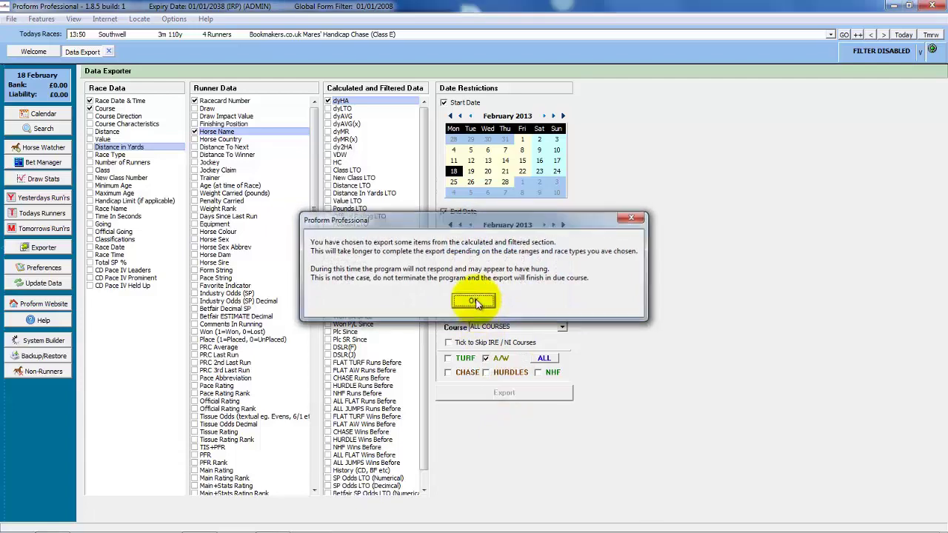
click(475, 302)
click(610, 313)
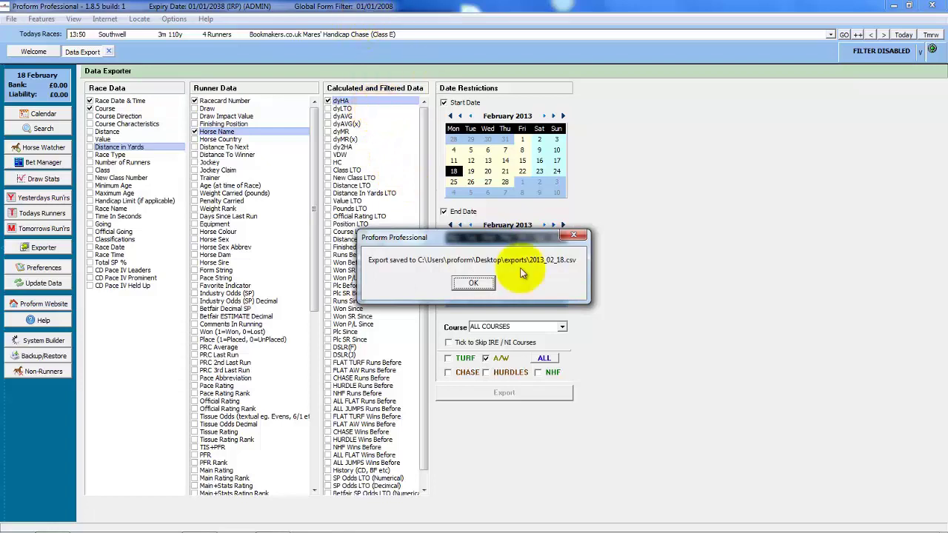
click(475, 283)
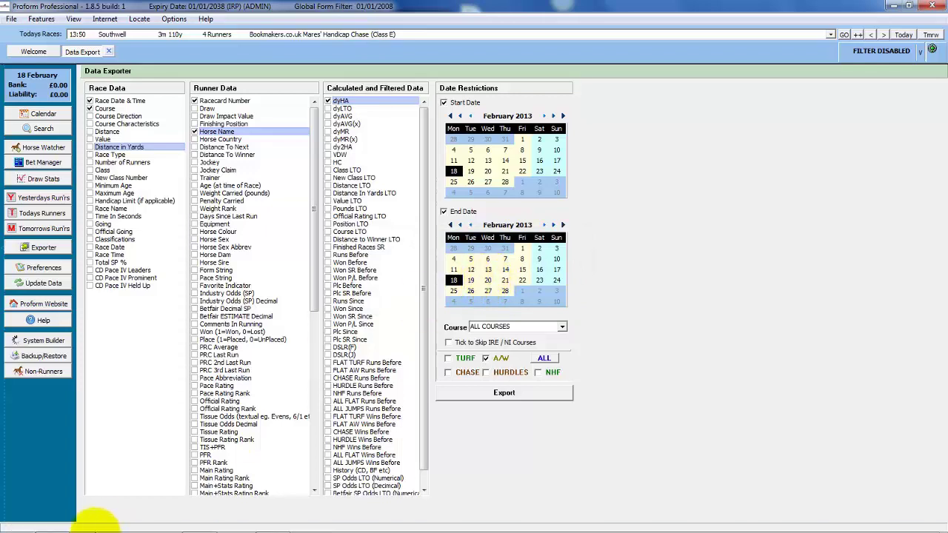
Open the new 2013_02_18 export from the exports folder in OpenOffice.org Calc with the comma-separated import settings.
click(56, 523)
click(338, 130)
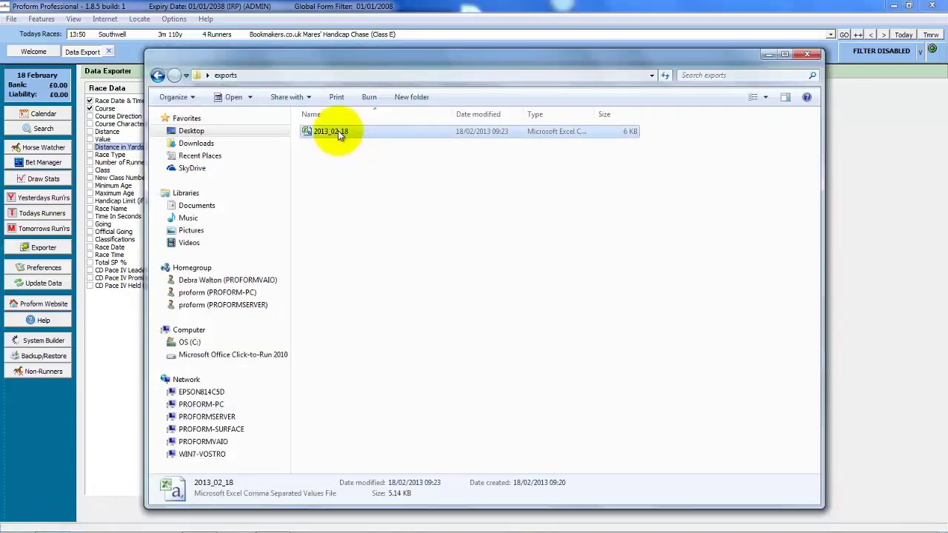
right_click(337, 130)
mouse_move(425, 165)
click(518, 174)
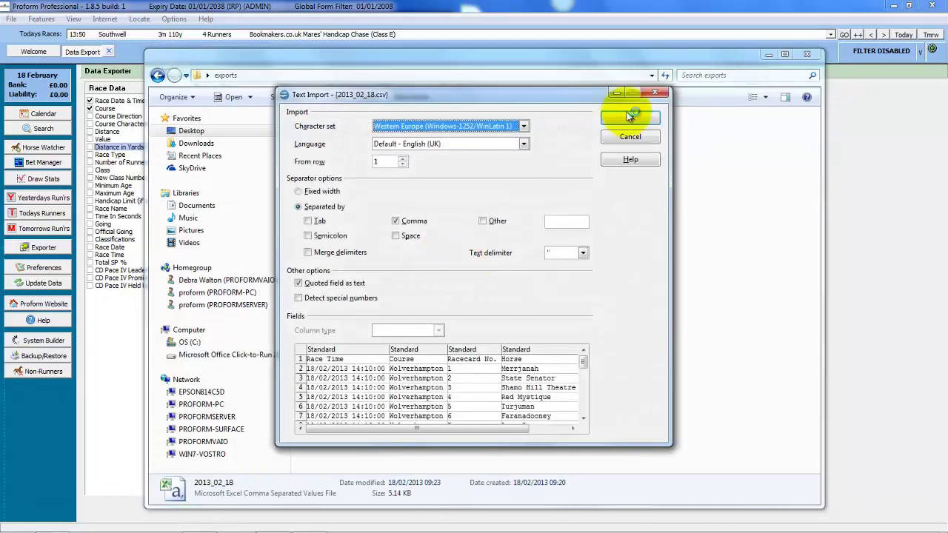
click(629, 117)
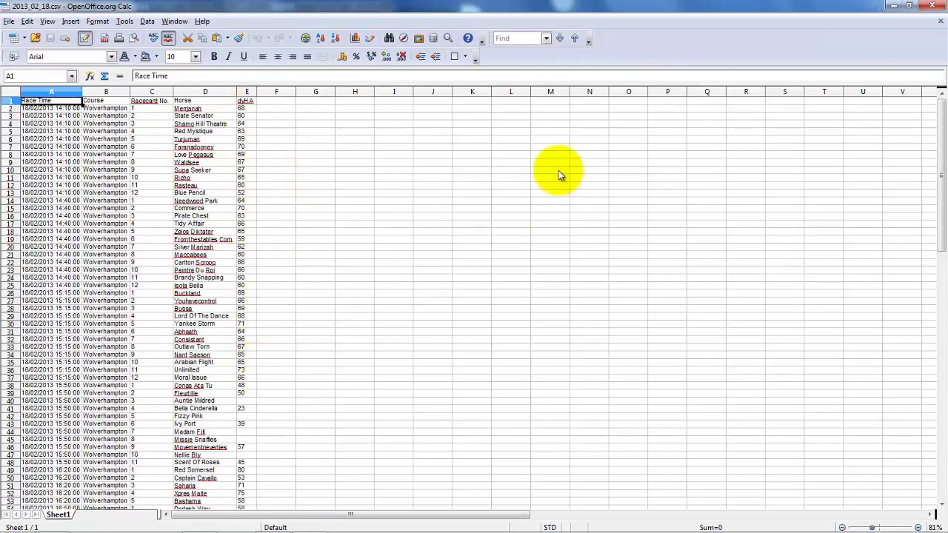
Close the spreadsheet and apply a form filter limited to the A/W race type by excluding Turf, Chase, Hurdle and NHF.
click(931, 6)
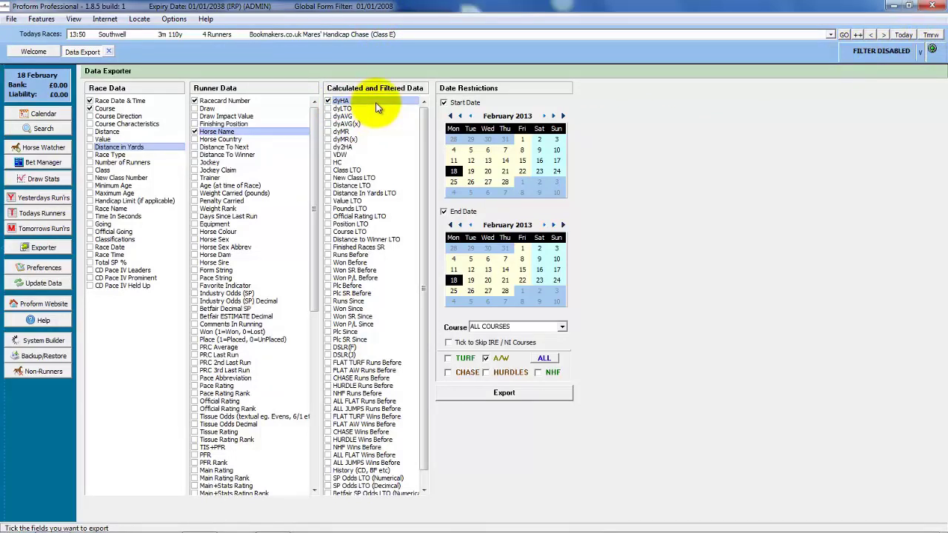
click(871, 49)
click(438, 157)
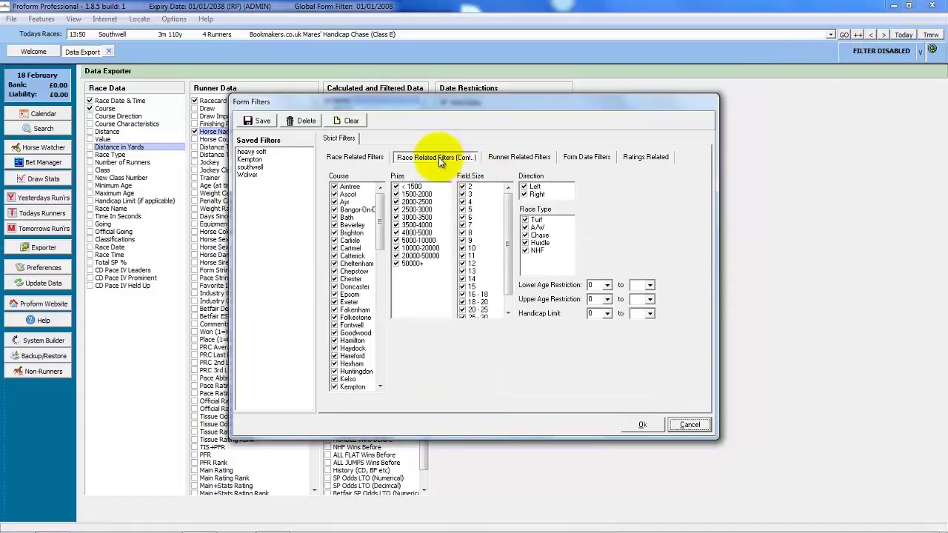
click(524, 220)
click(524, 234)
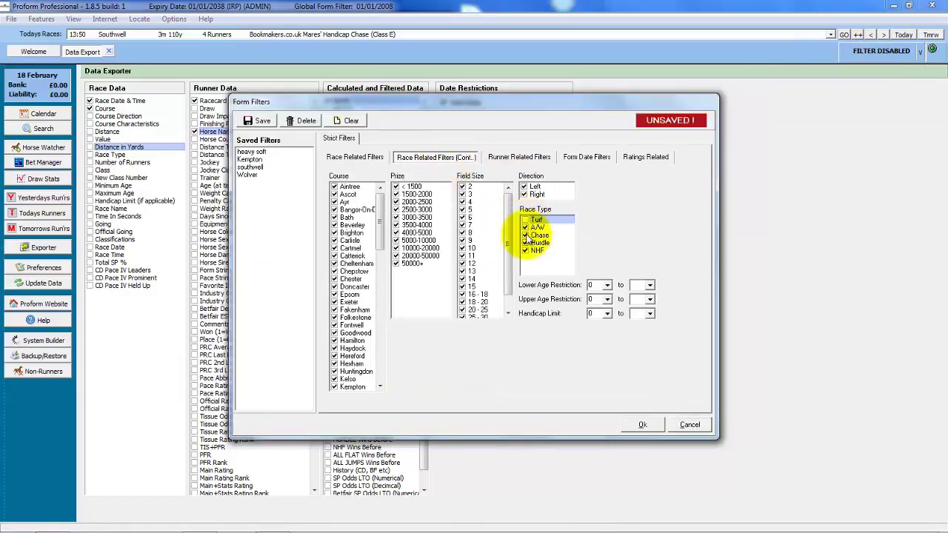
click(524, 243)
click(525, 250)
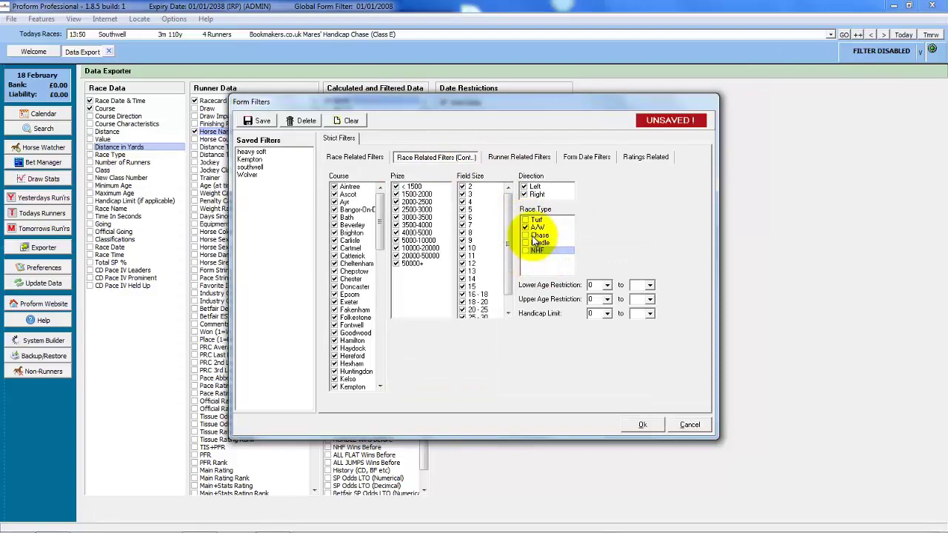
click(643, 425)
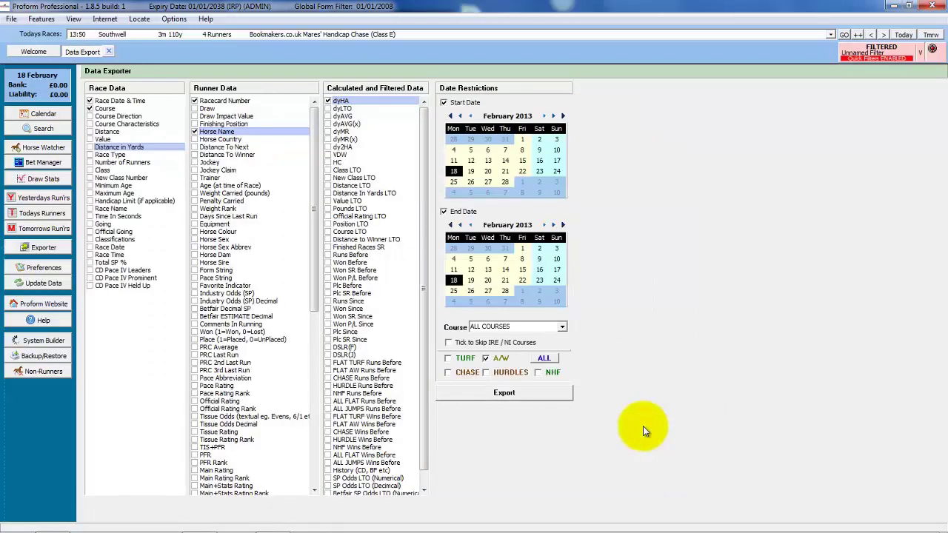
Export the filtered data to a new CSV file named 2013_02_18a in the exports folder.
click(511, 392)
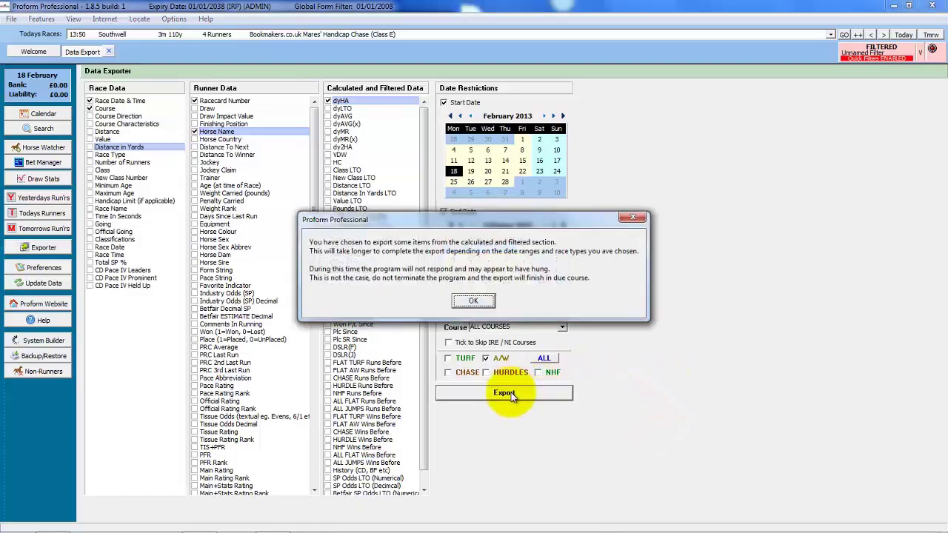
click(474, 304)
click(478, 312)
text(a)
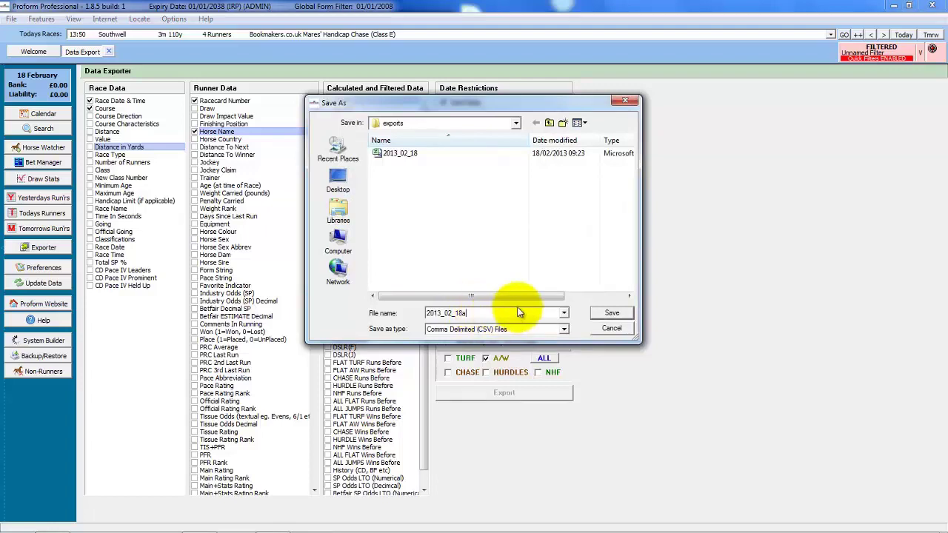
click(610, 312)
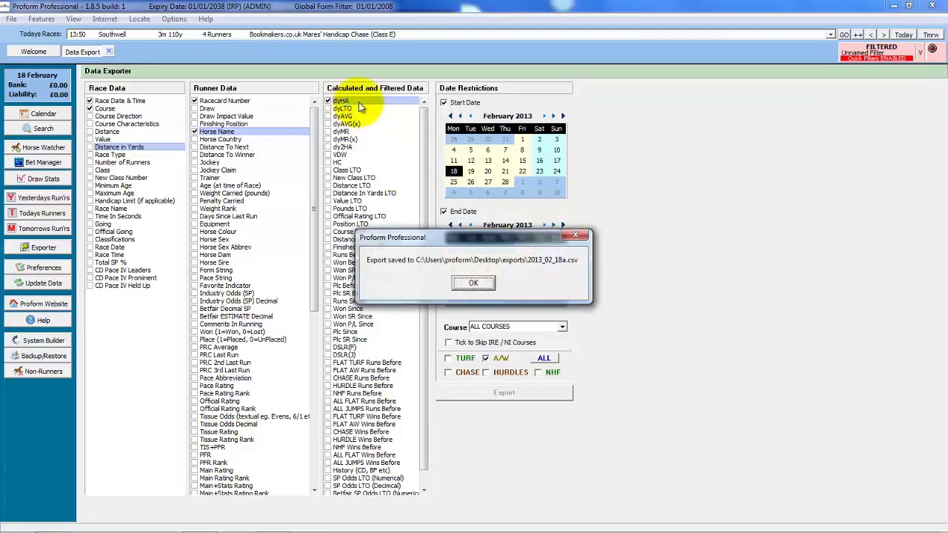
click(473, 283)
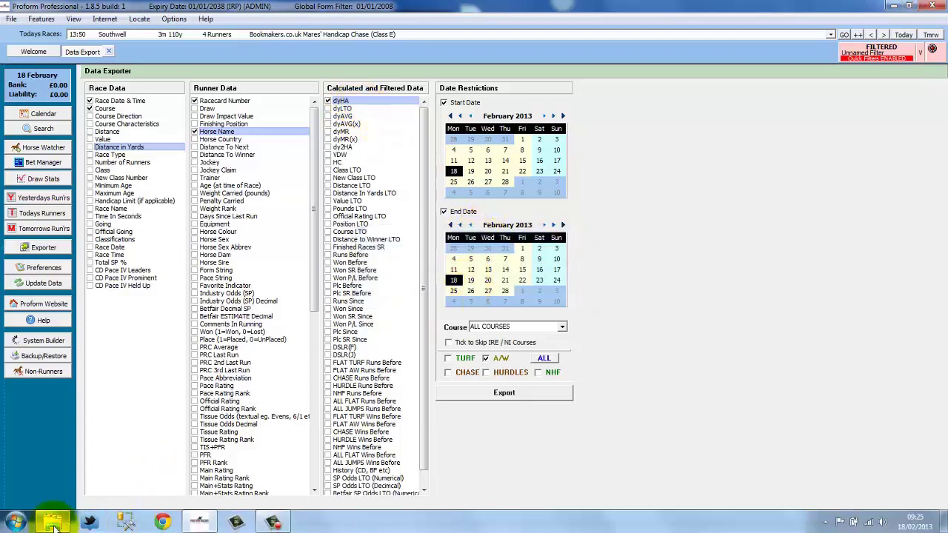
Open the 2013_02_18a export from the exports folder in OpenOffice.org Calc with the comma-separated import settings.
click(46, 524)
click(344, 143)
right_click(343, 143)
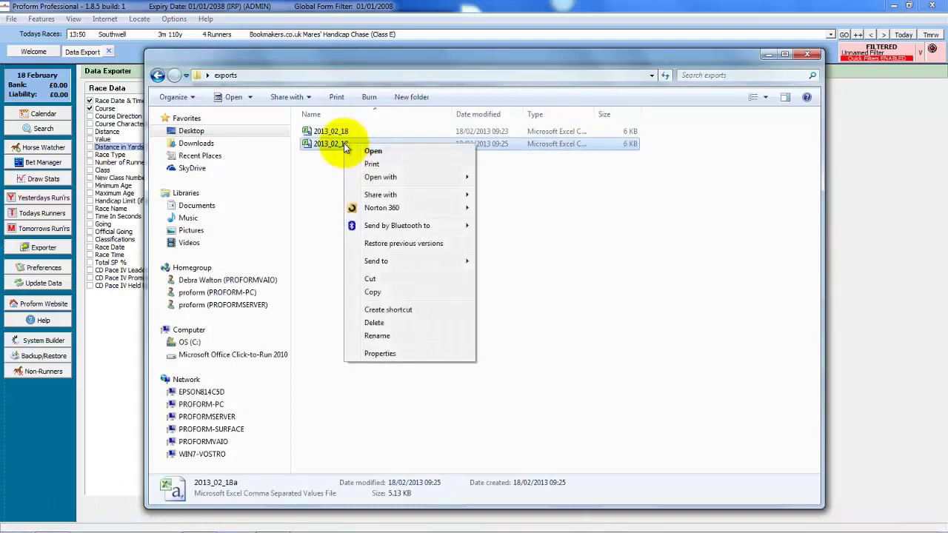
mouse_move(450, 182)
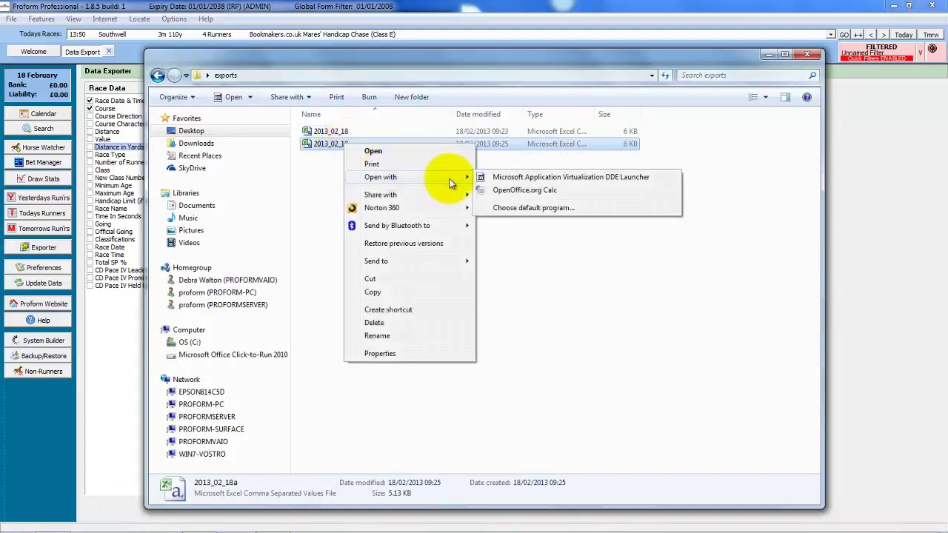
click(538, 190)
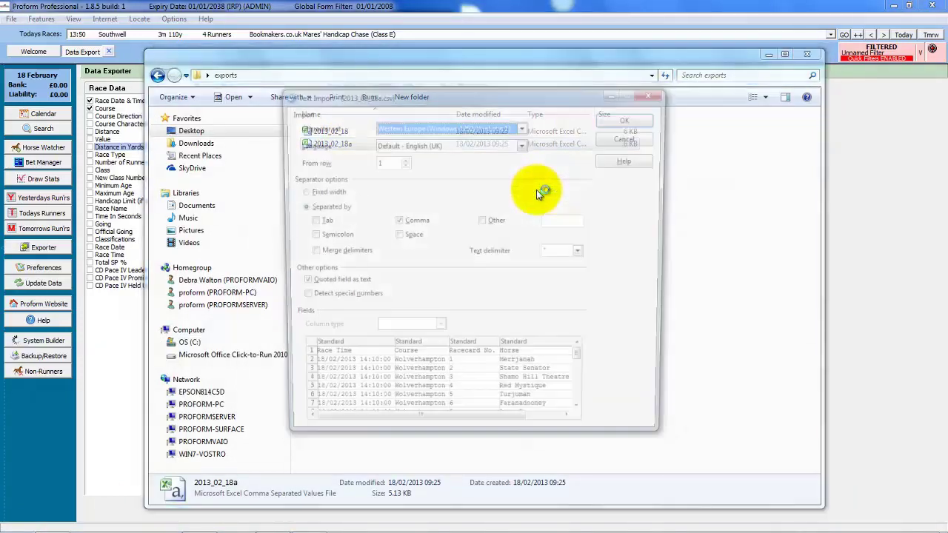
click(643, 117)
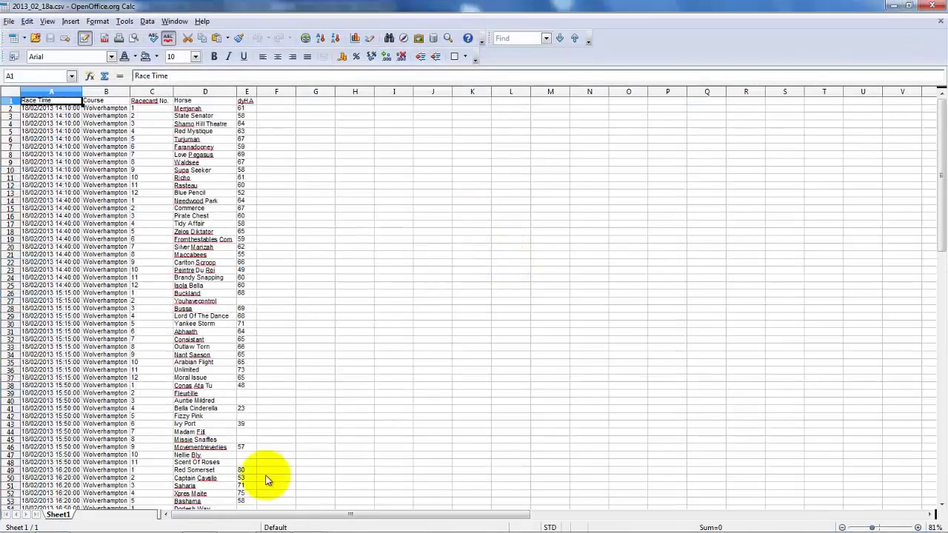
Open the unfiltered 2013_02_18 export in OpenOffice.org Calc as well, accepting the comma-separated import settings.
click(55, 527)
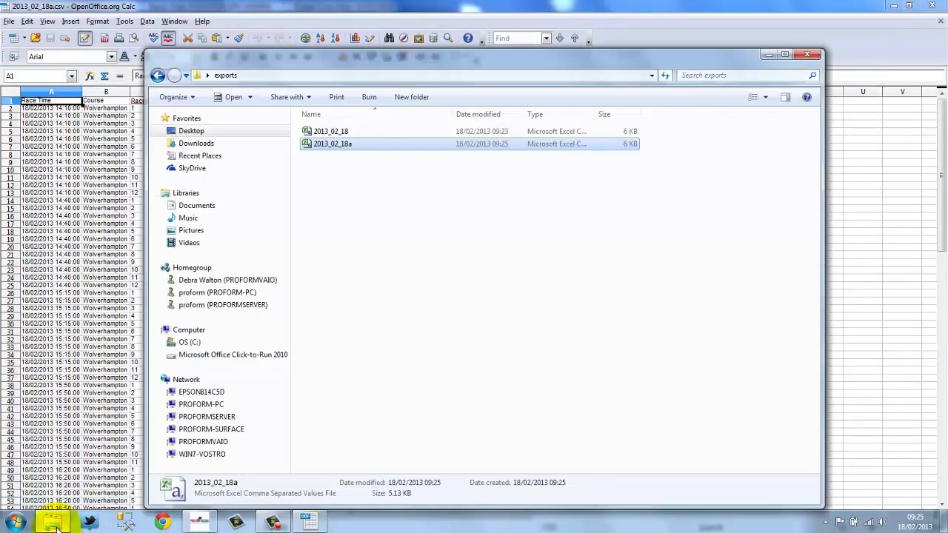
click(342, 132)
right_click(342, 133)
mouse_move(415, 164)
click(511, 177)
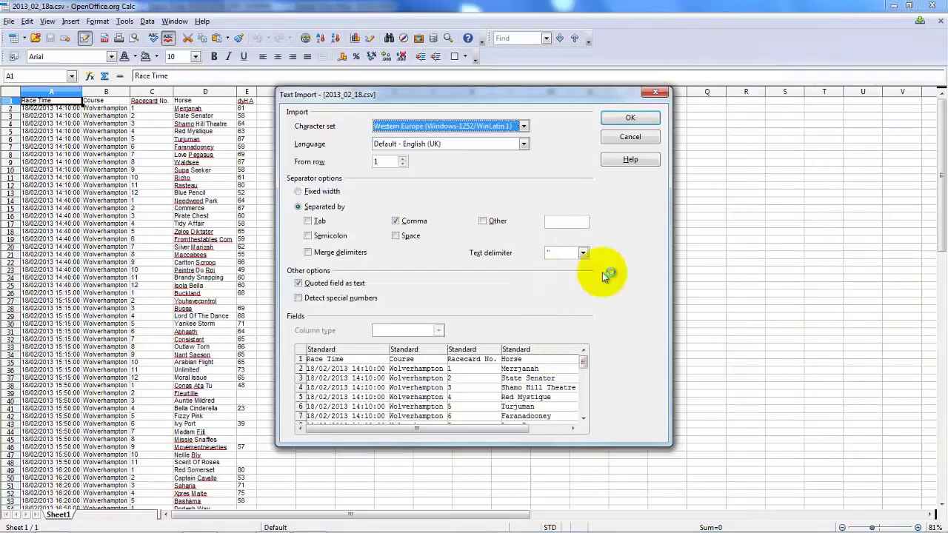
click(630, 119)
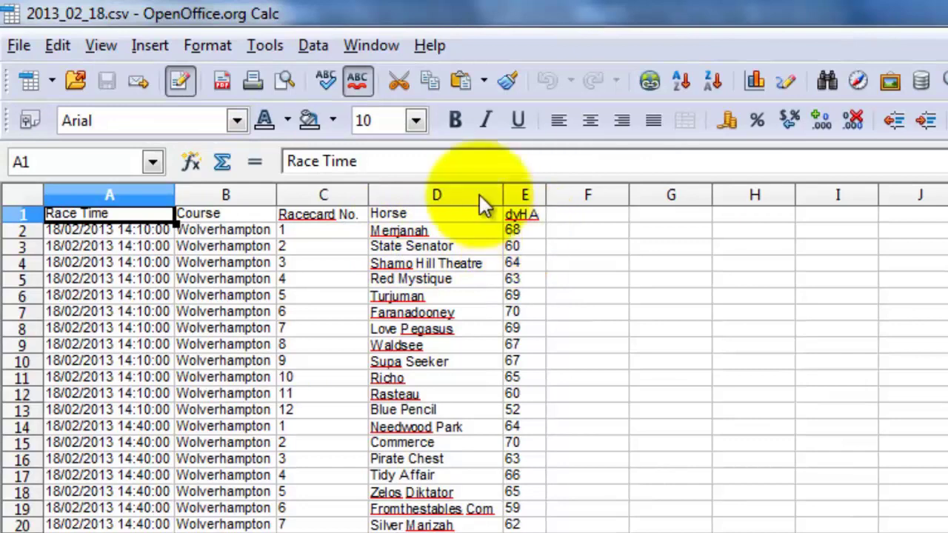
Compare the dyHA values of 2013_02_18 with those of 2013_02_18a, and return to the Data Exporter in Proform Professional.
click(364, 52)
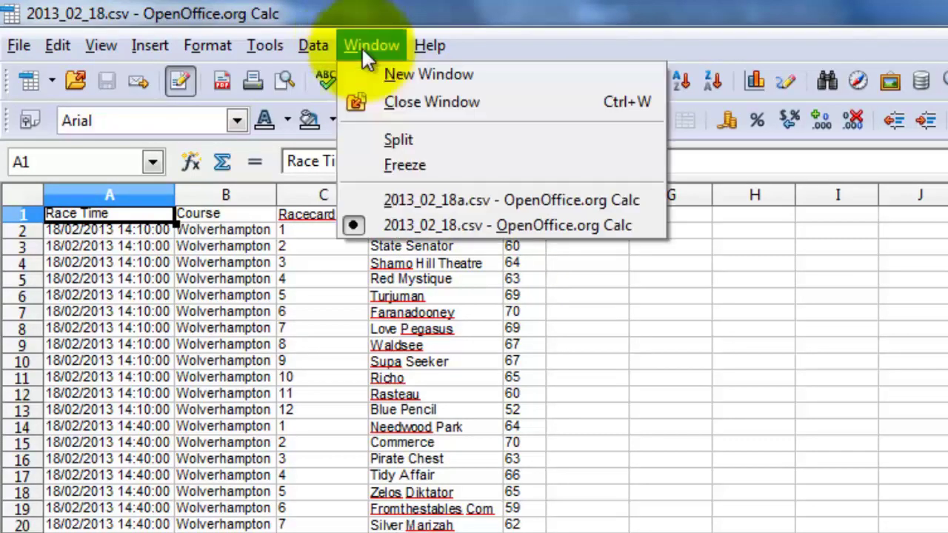
click(504, 194)
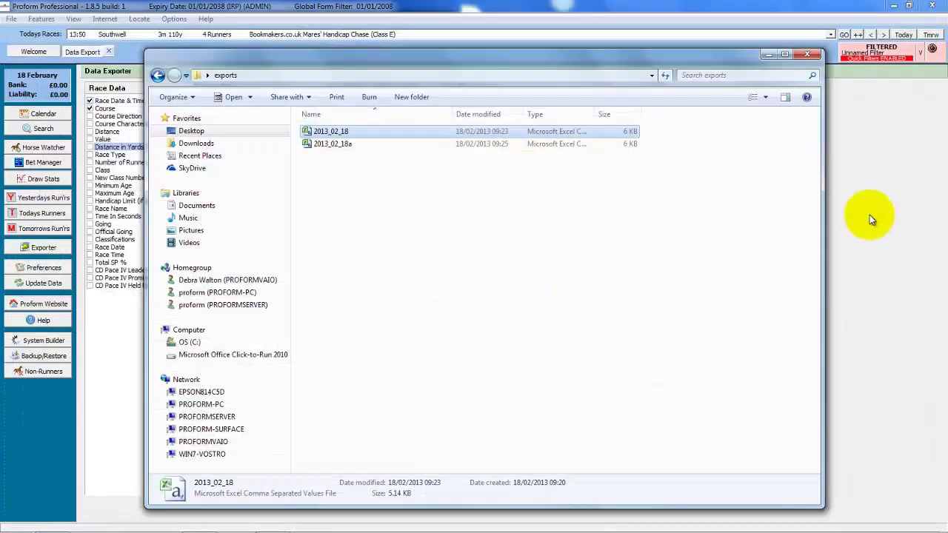
click(869, 215)
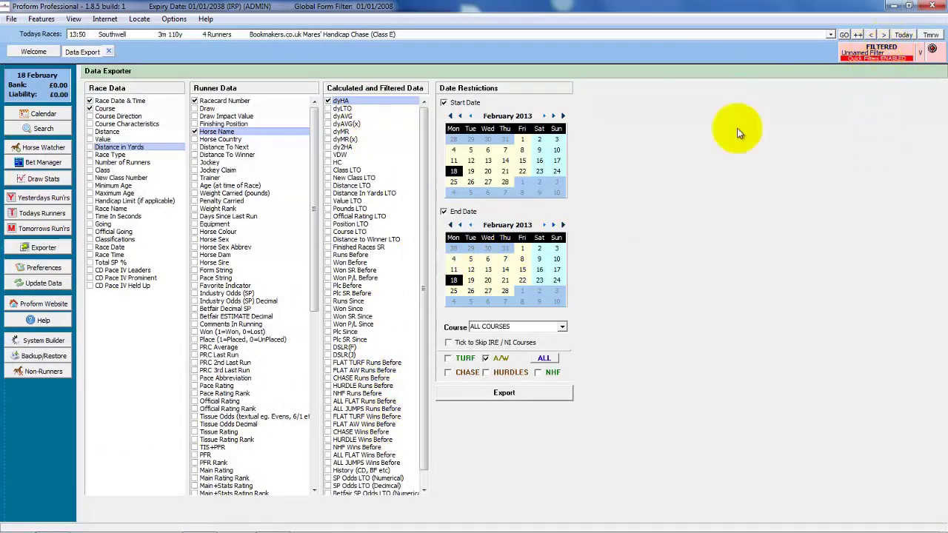
drag(424, 162, 423, 182)
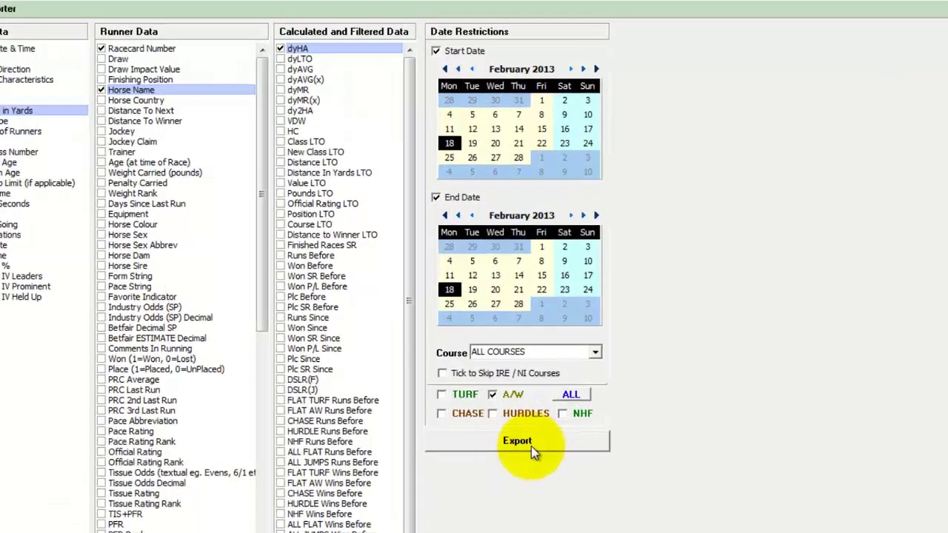
click(512, 392)
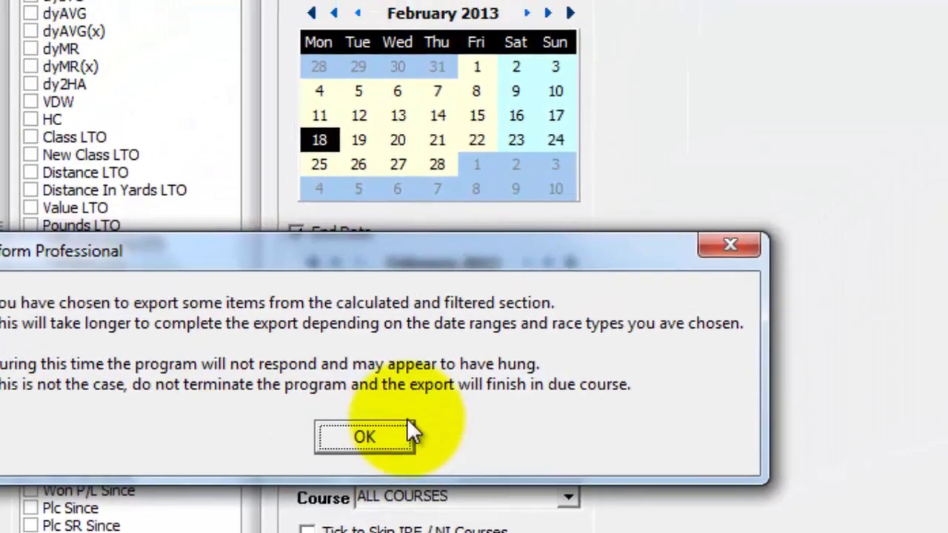
click(484, 371)
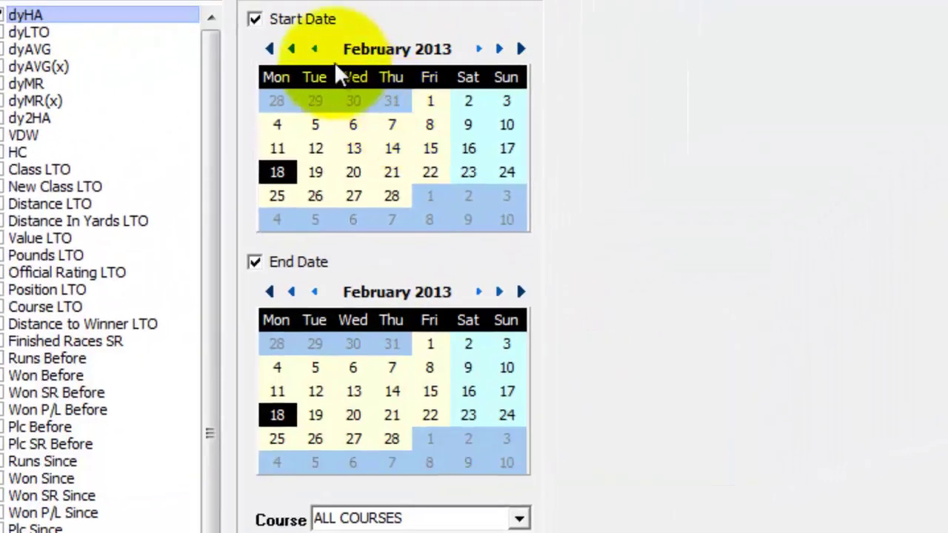
Set the export's start date to 1 August 2012 and look through the available courses, keeping ALL COURSES.
click(293, 49)
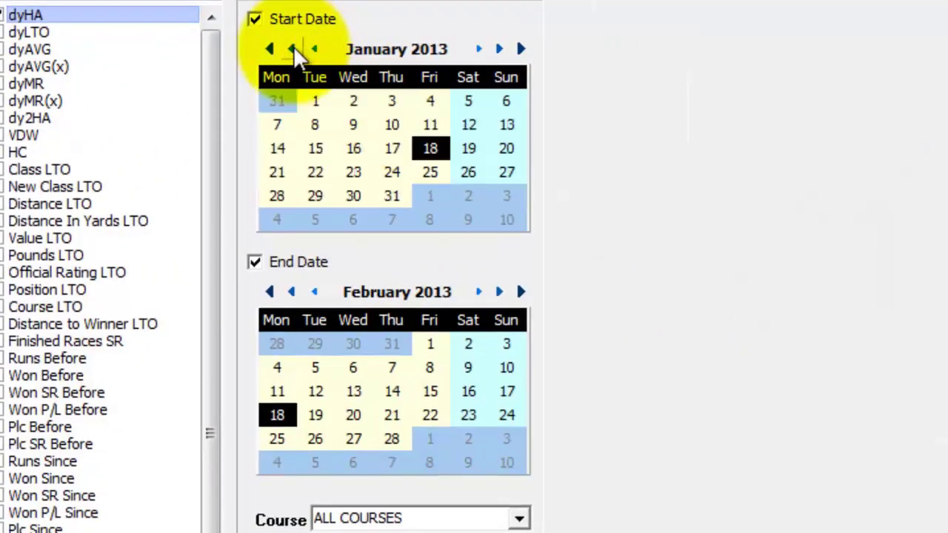
click(293, 48)
click(293, 48)
click(293, 48)
click(293, 48)
click(294, 49)
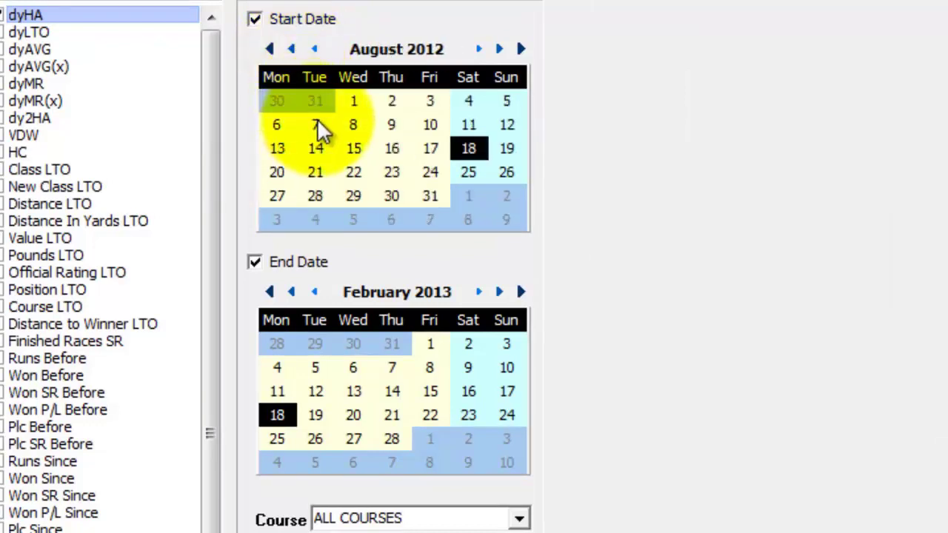
click(355, 101)
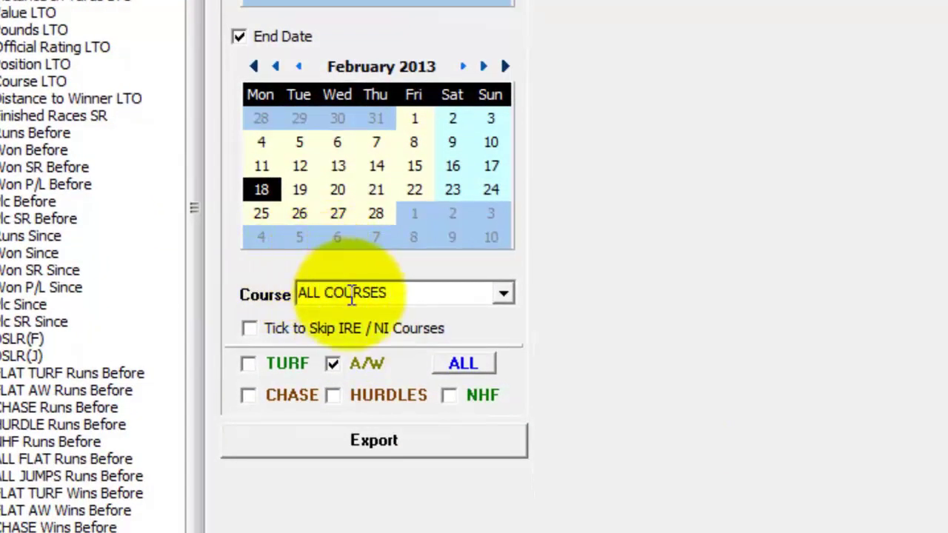
click(503, 291)
scroll(504, 290, down, 4)
click(503, 292)
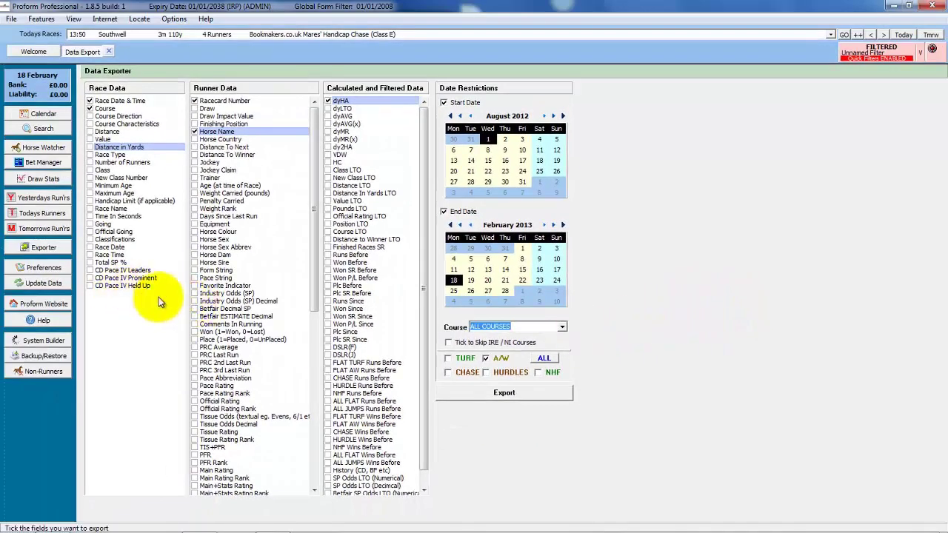
Examine the system preferences for general settings, grids, race details, speed ratings, horse form, bet manager, database, printing/exporting and in-running prices.
click(174, 20)
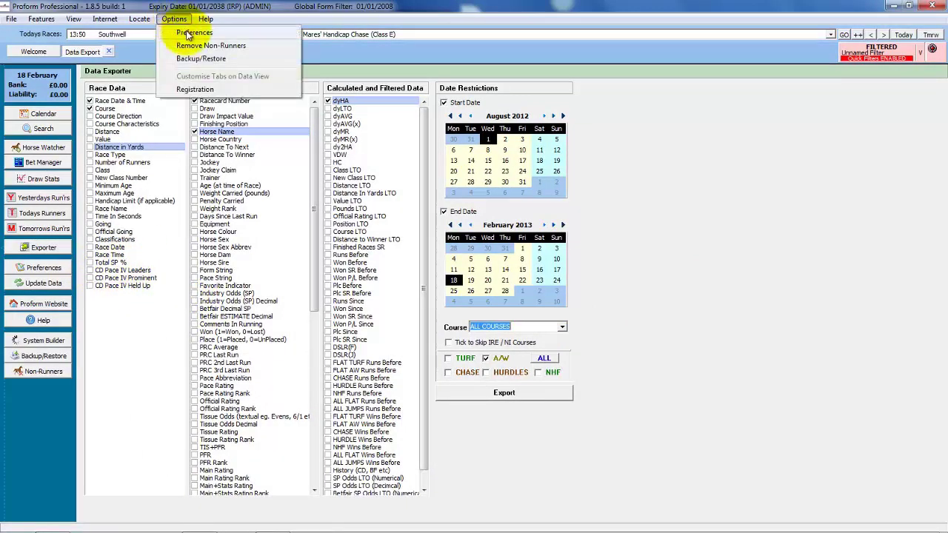
click(40, 270)
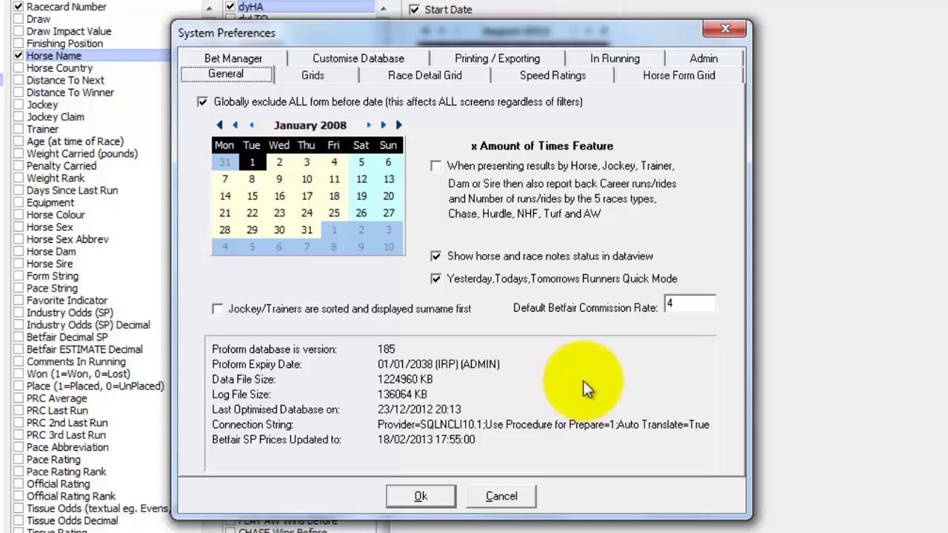
double_click(694, 300)
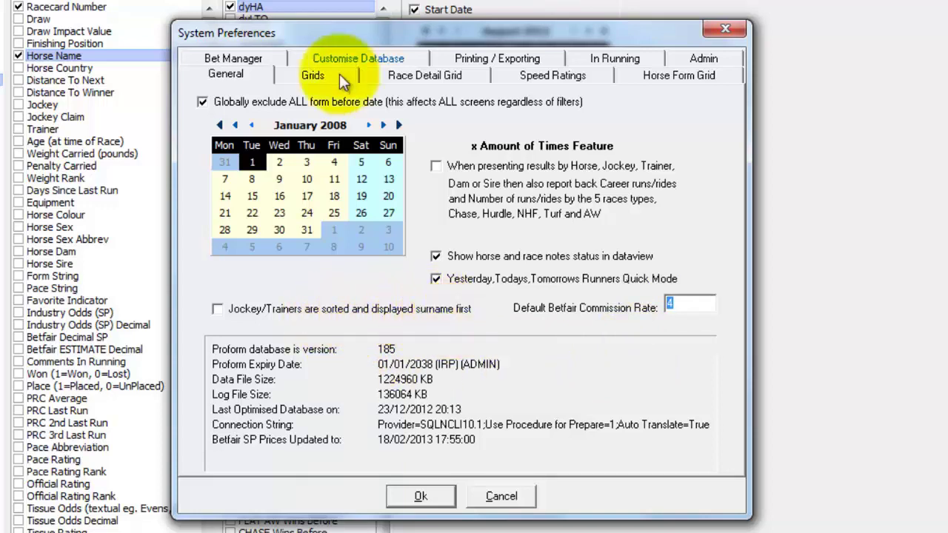
click(309, 76)
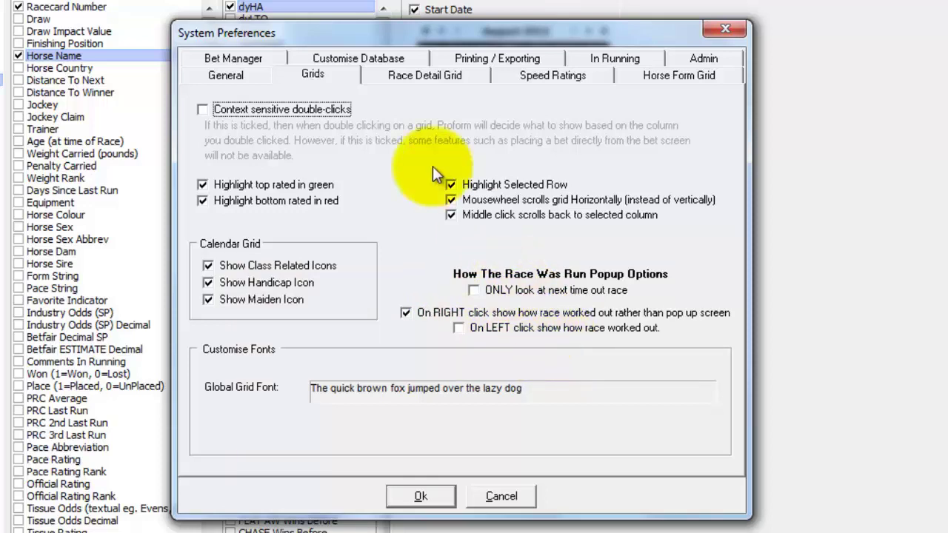
click(398, 76)
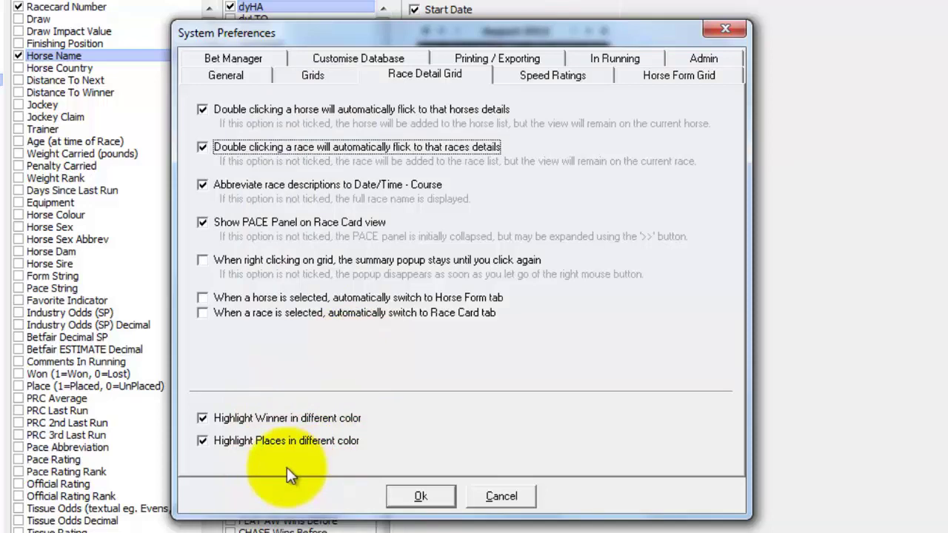
click(565, 76)
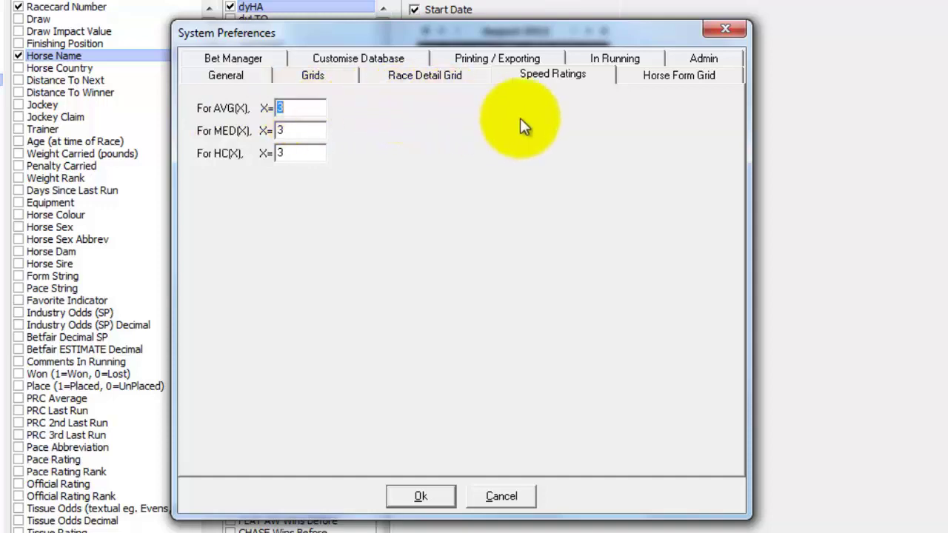
click(681, 77)
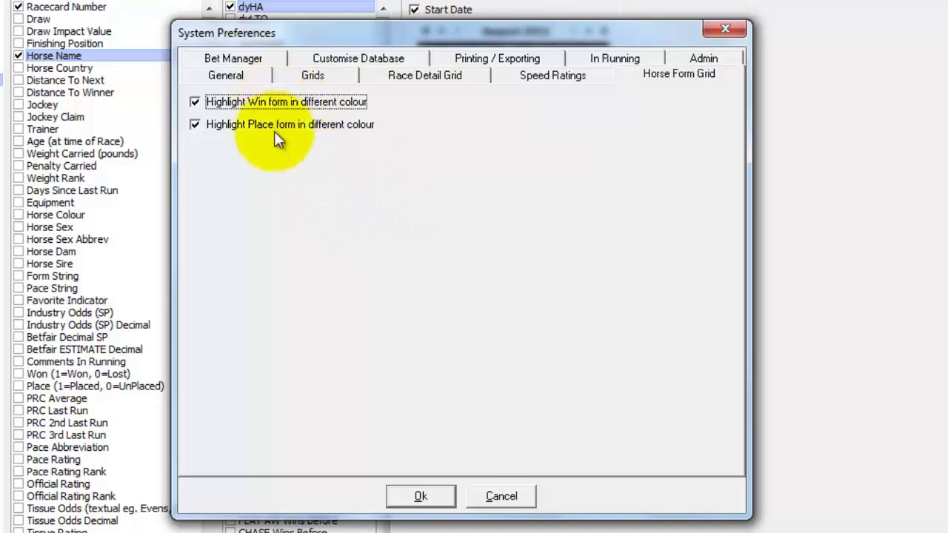
click(245, 60)
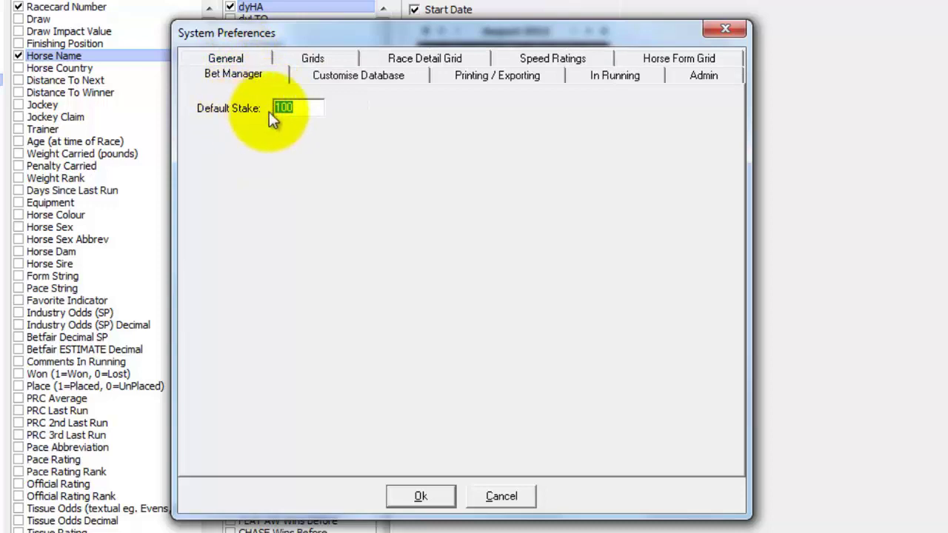
click(376, 81)
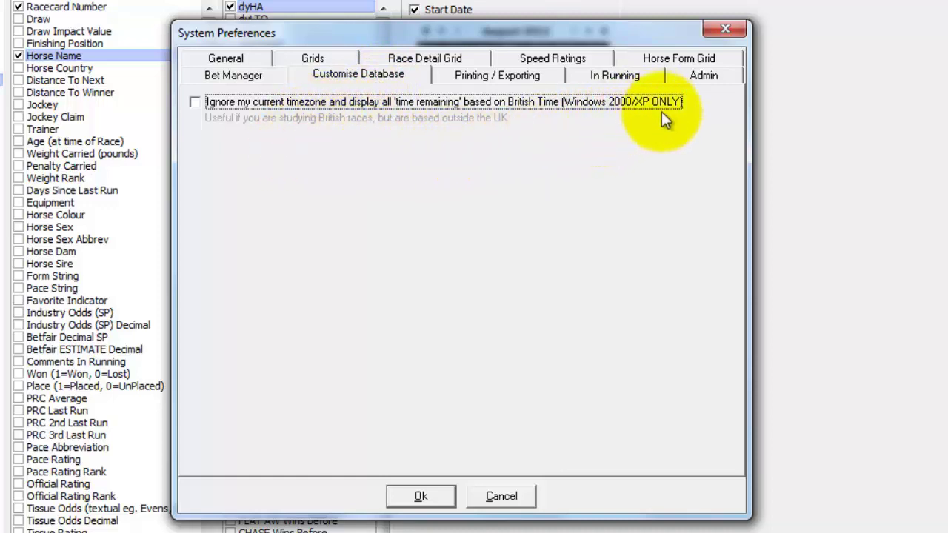
click(529, 73)
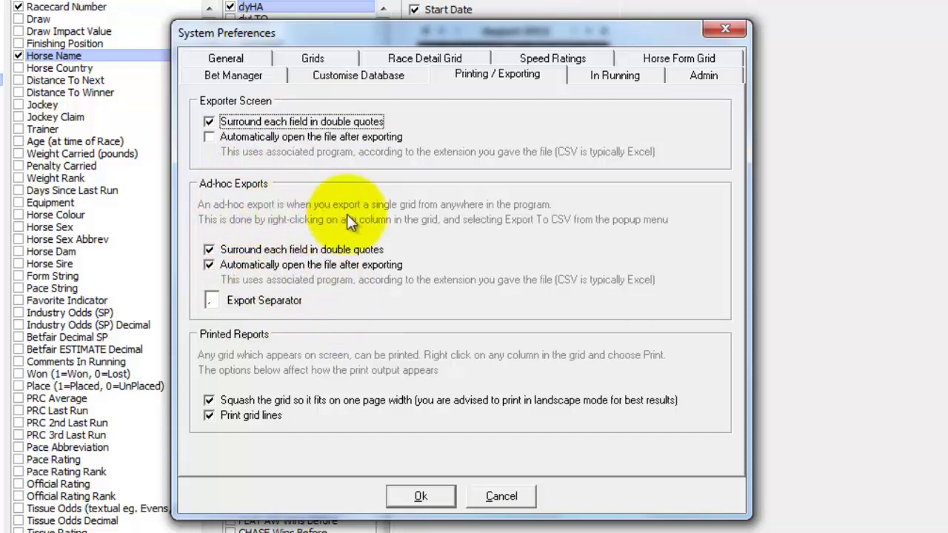
click(604, 76)
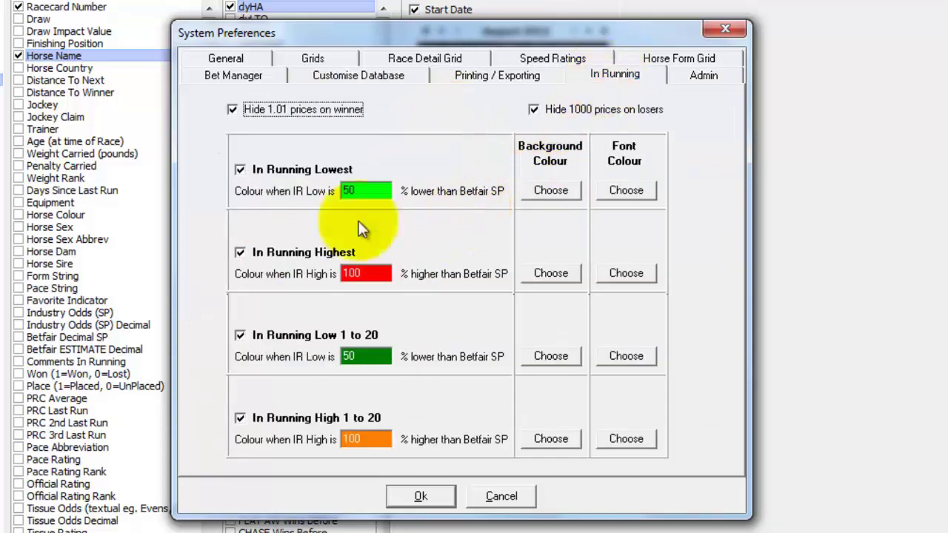